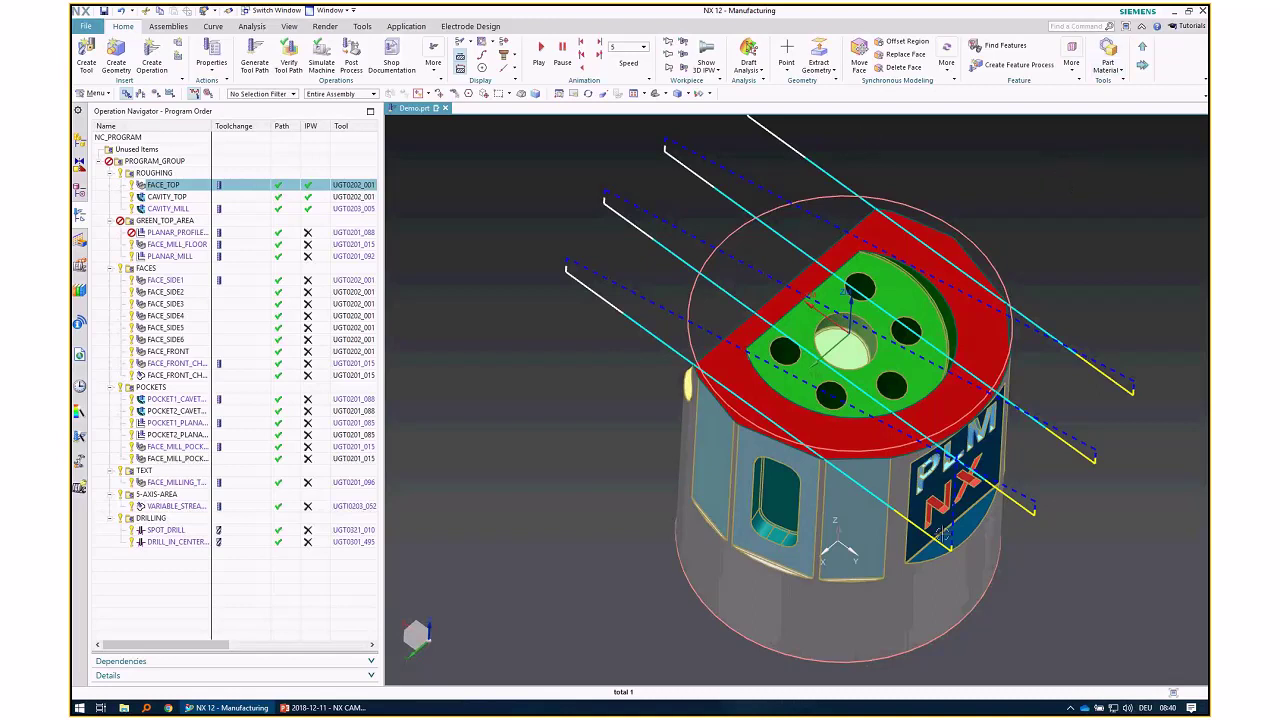
- Upload the Demo part to the NX CAM Post Hub server and launch it, proceeding despite the unsaved changes
middle_drag(955, 563, 932, 505)
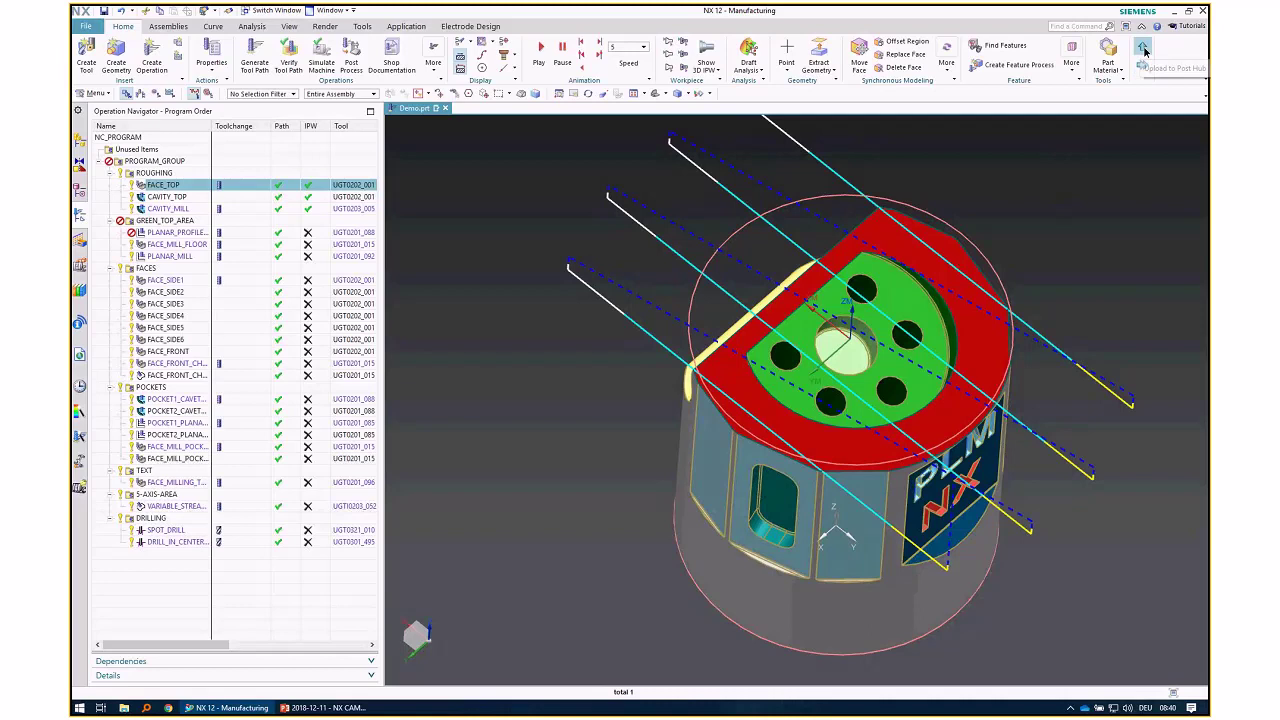
click(1143, 49)
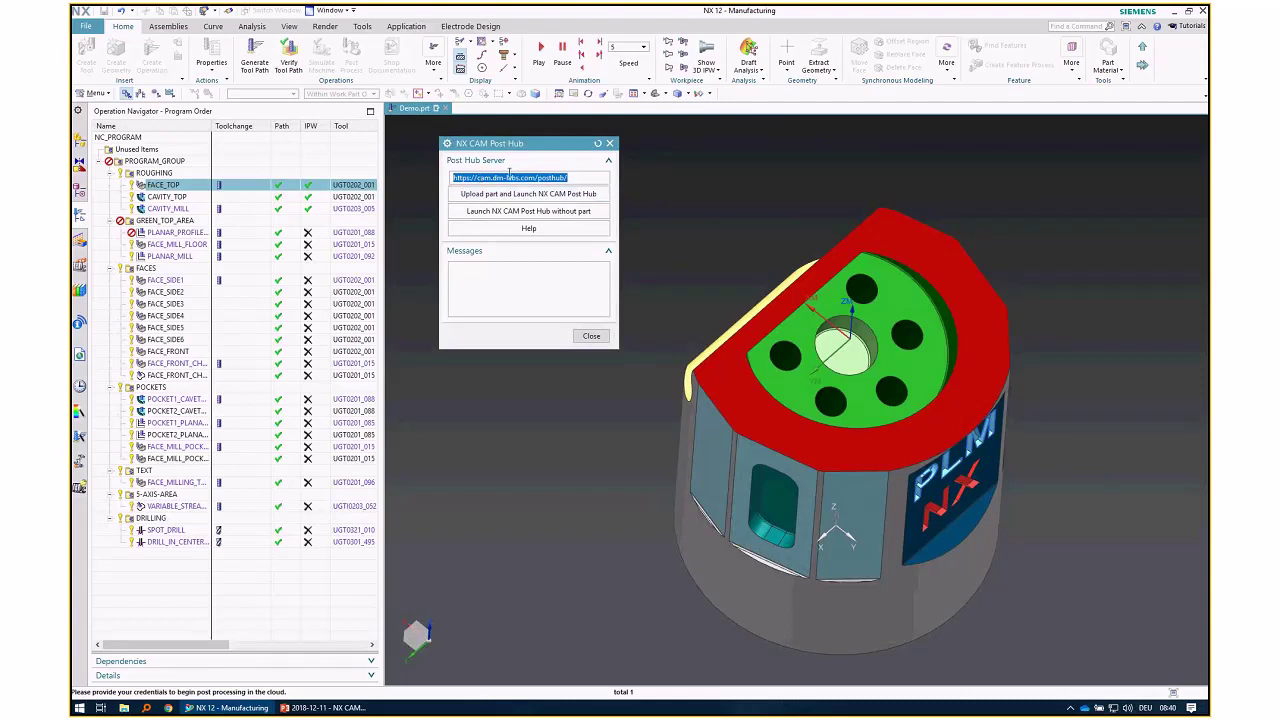
click(540, 200)
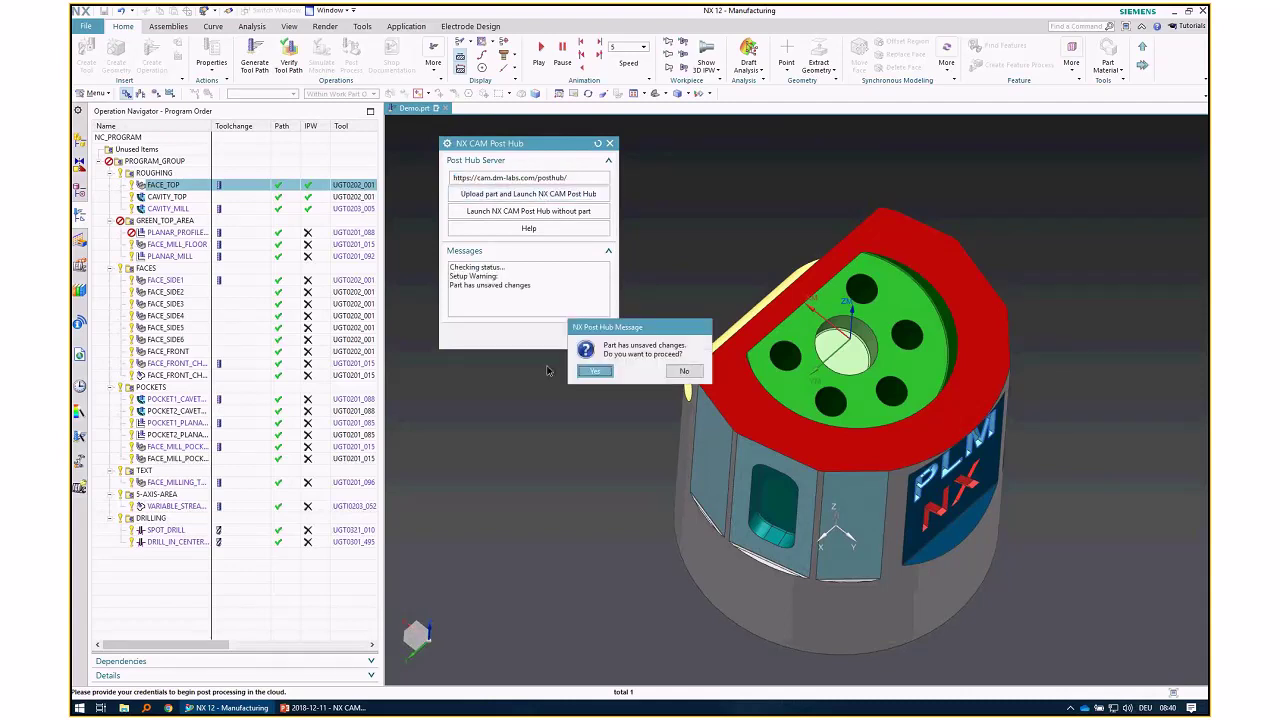
click(597, 374)
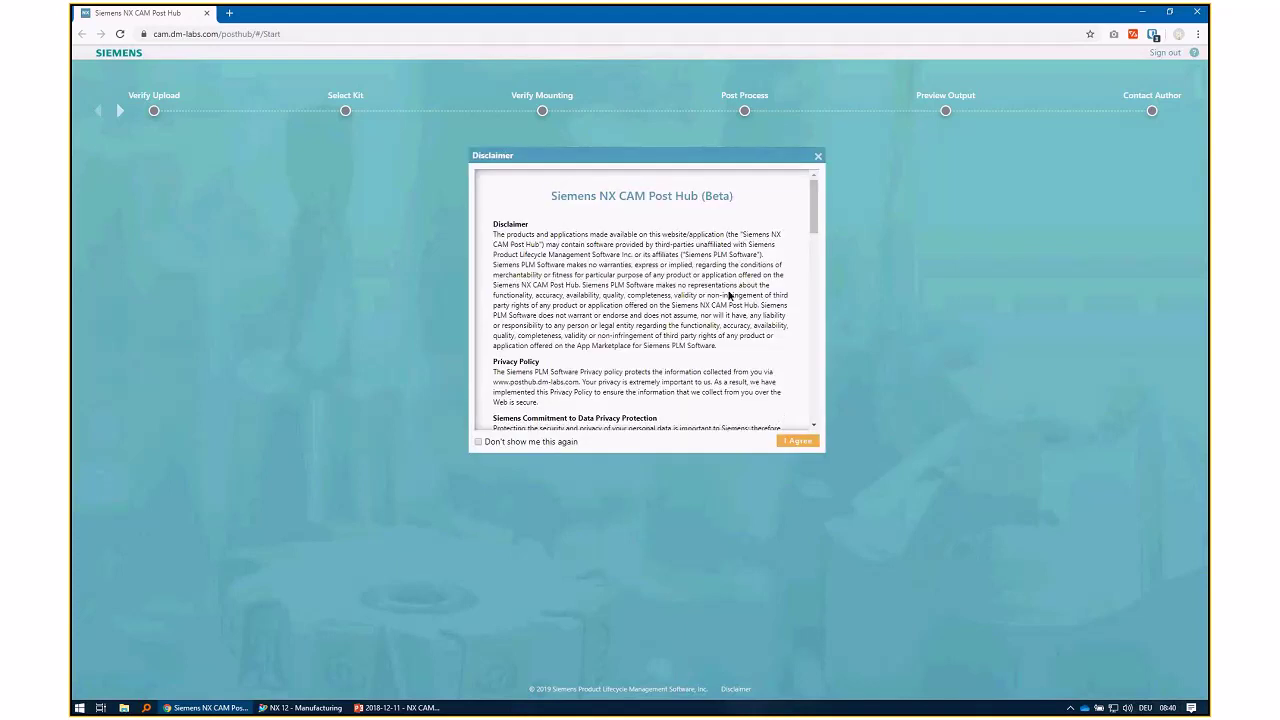
- Skim the Siemens NX CAM Post Hub (Beta) disclaimer and agree to it
scroll(745, 300, down, 3)
scroll(757, 306, up, 3)
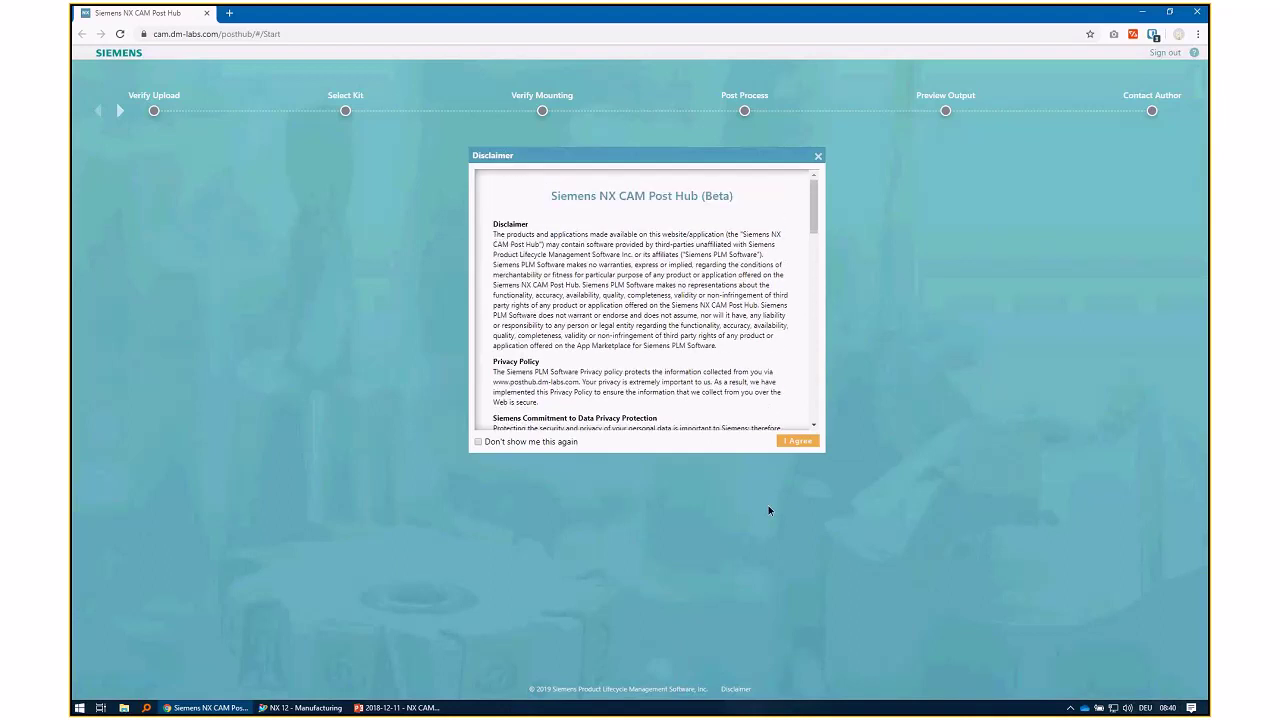
click(800, 442)
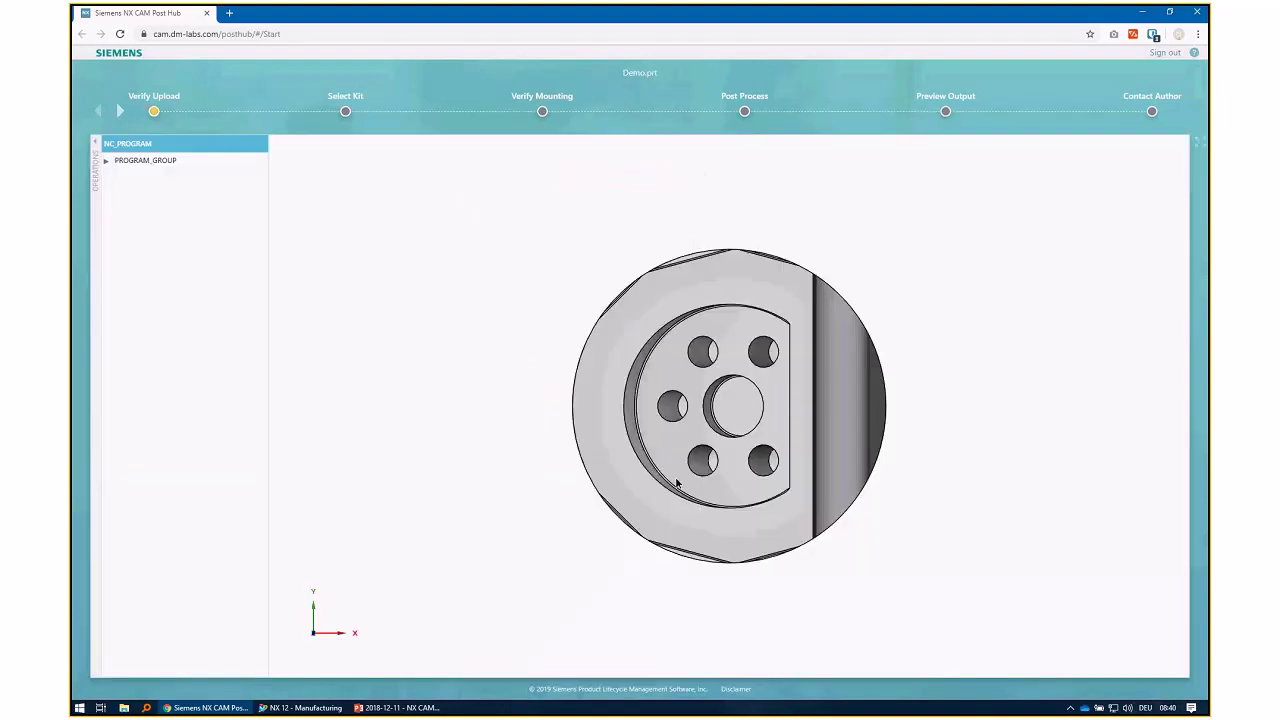
- Check the uploaded part and examine the FACE_TOP toolpath in the ROUGHING group from several angles
drag(685, 494, 663, 242)
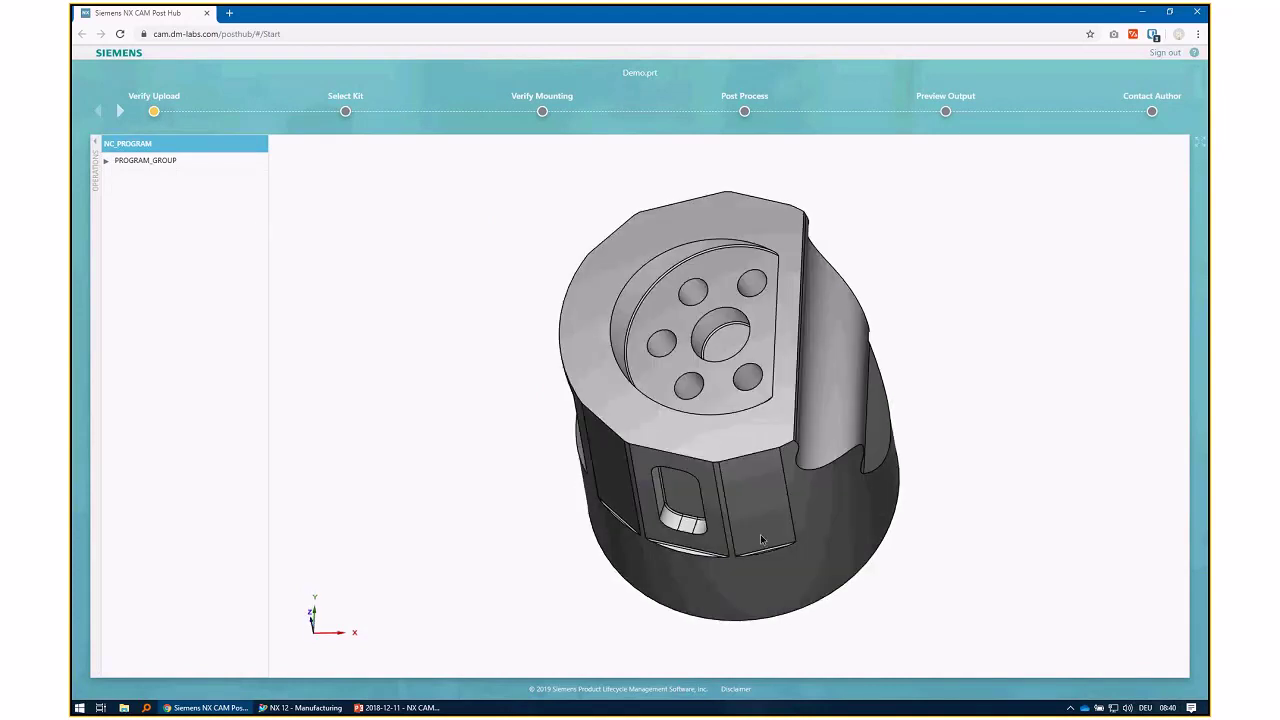
drag(766, 540, 772, 536)
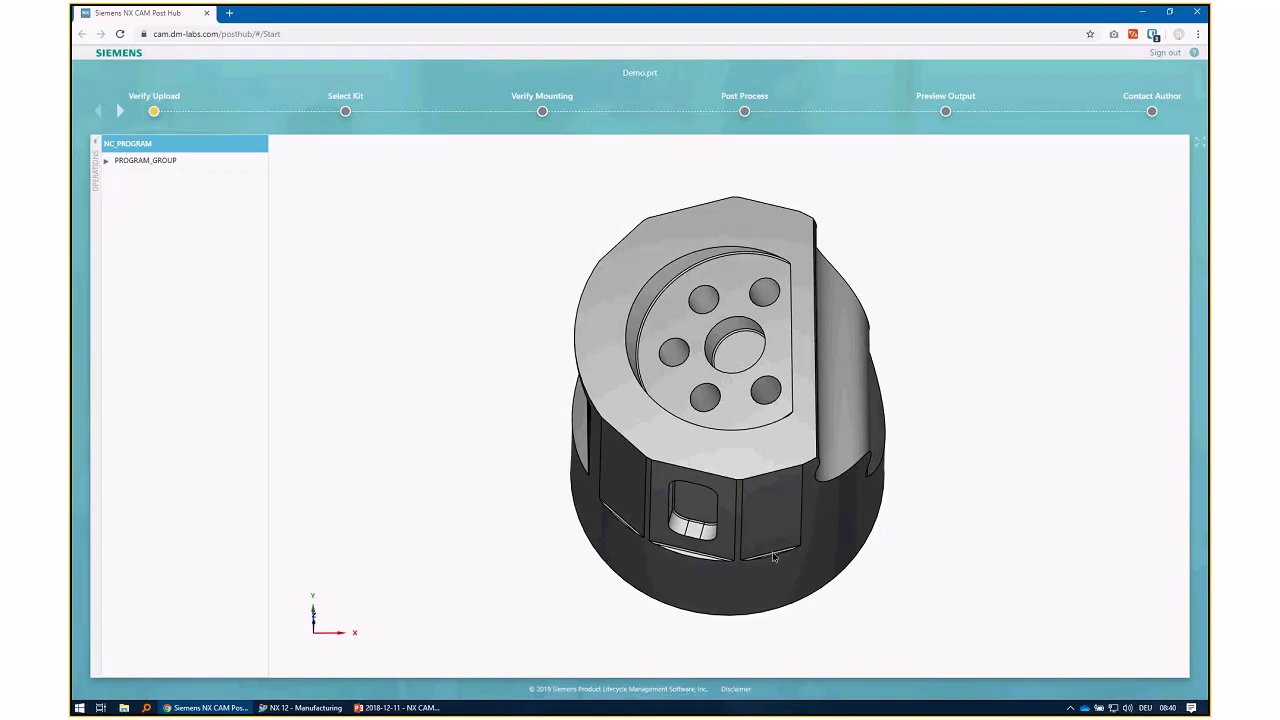
click(106, 161)
click(112, 178)
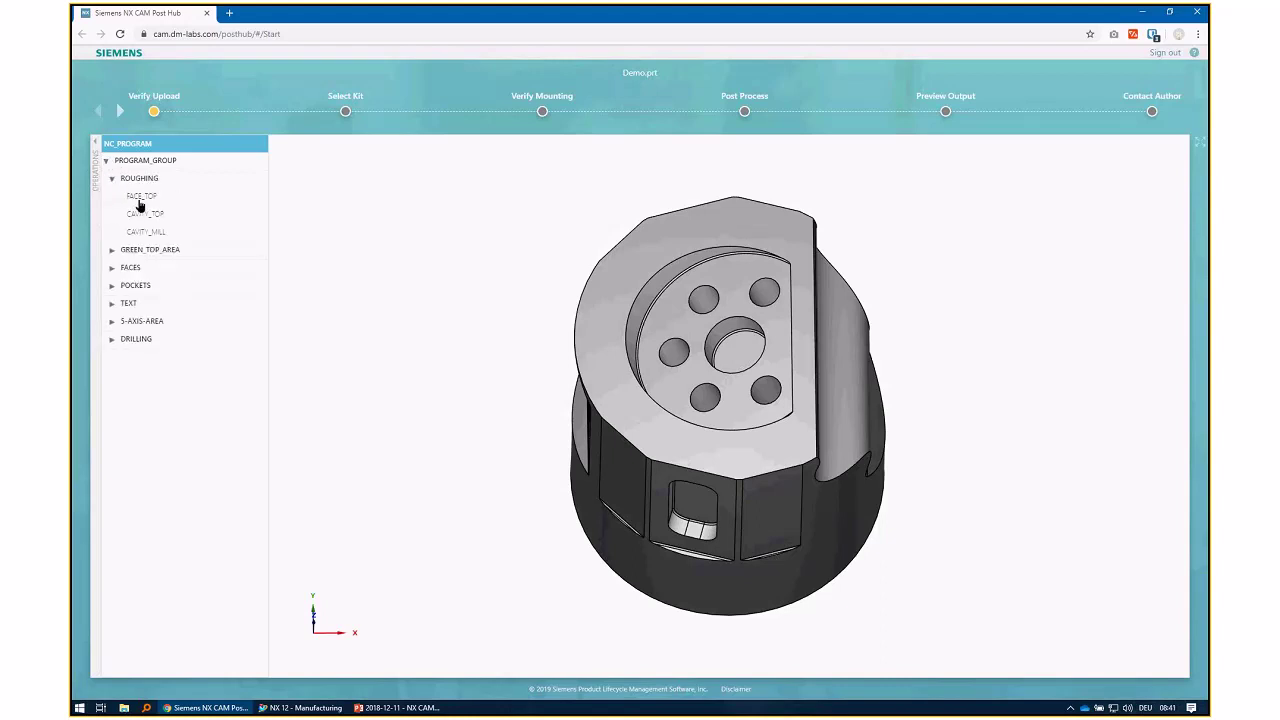
click(140, 197)
drag(520, 548, 770, 312)
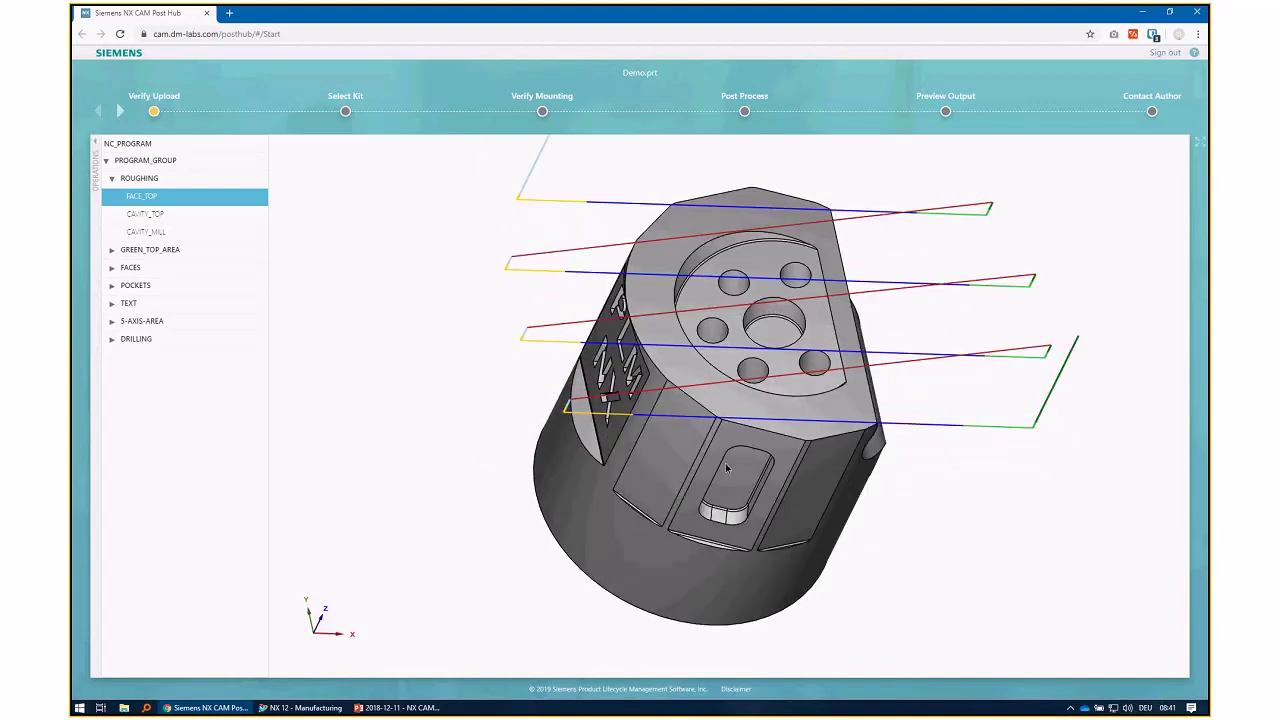
drag(675, 178, 798, 310)
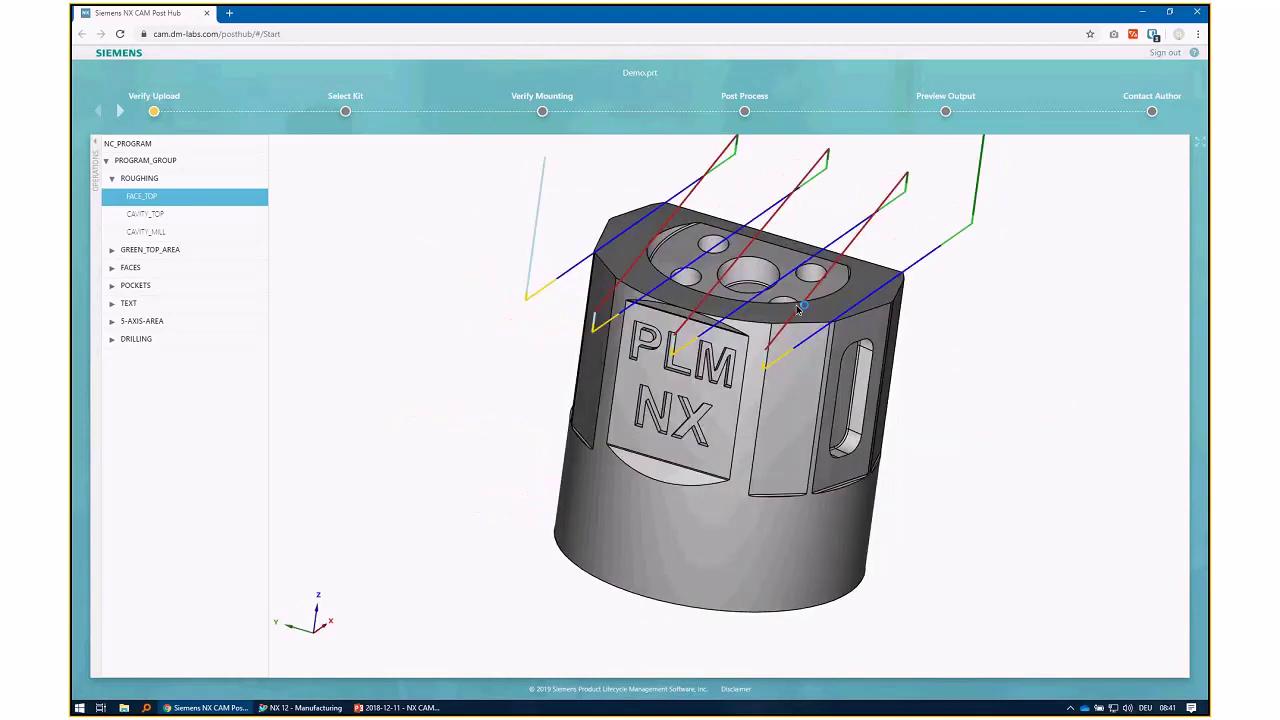
- Examine the CAVITY_TOP and CAVITY_MILL roughing toolpaths on the uploaded part
click(175, 216)
click(156, 233)
drag(750, 398, 530, 468)
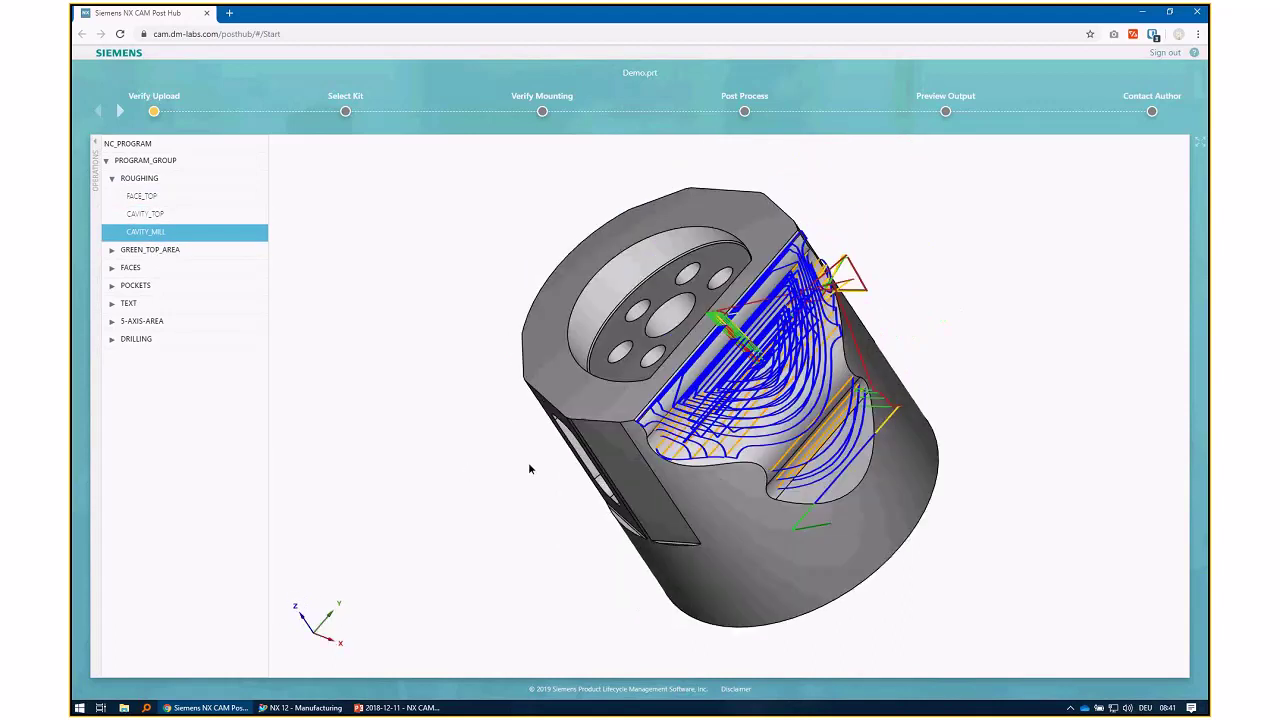
- Proceed to kit selection, browse the available kits and filter them by the author PhoenixPLM
click(345, 111)
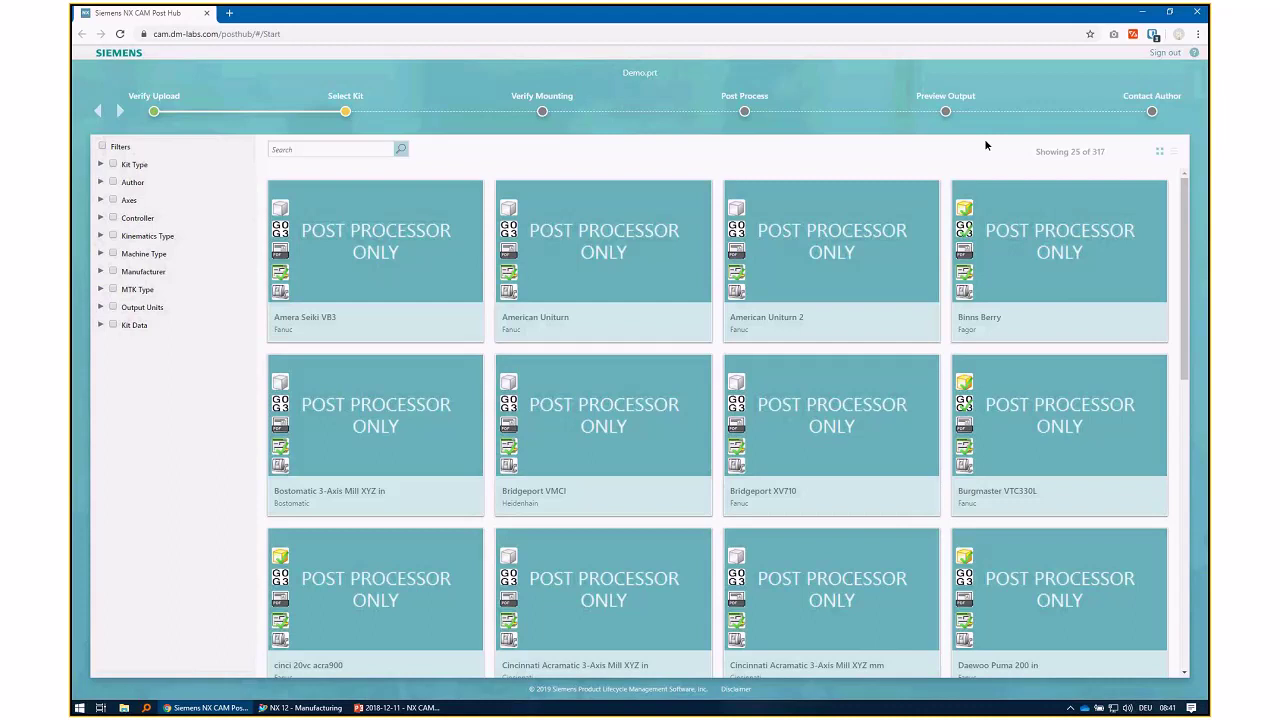
mouse_move(634, 319)
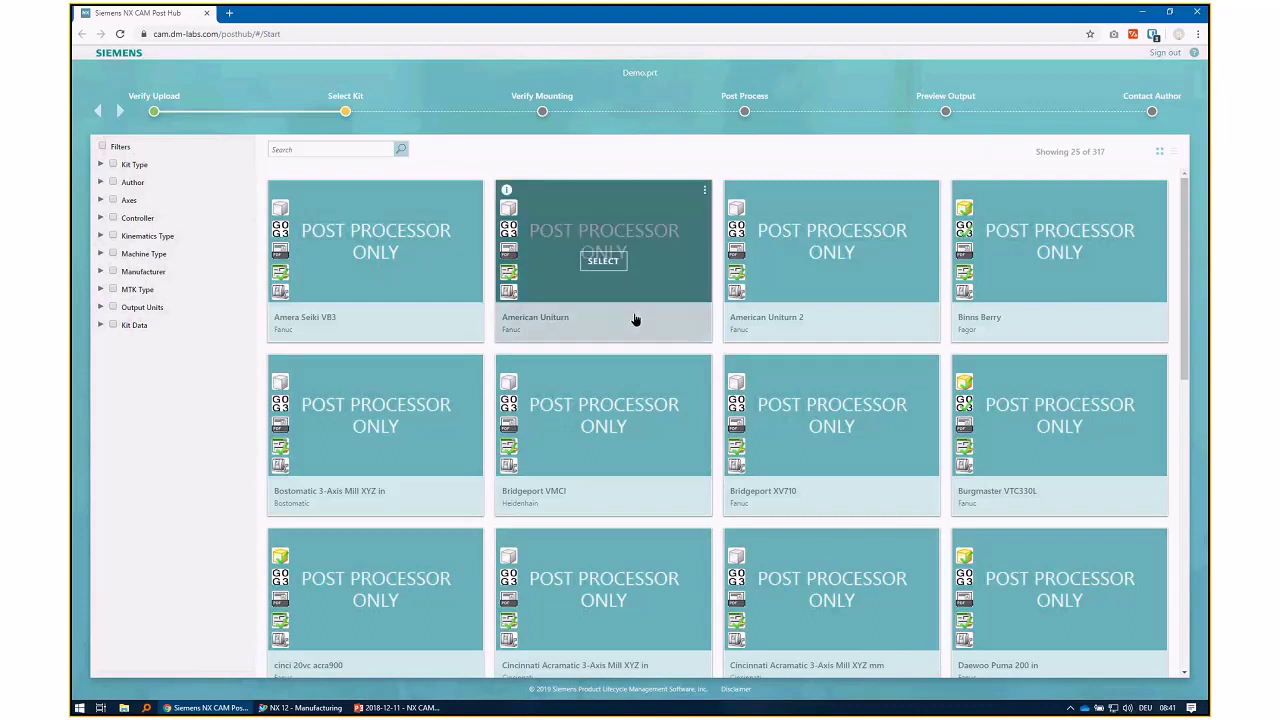
scroll(640, 320, down, 1)
scroll(648, 314, down, 3)
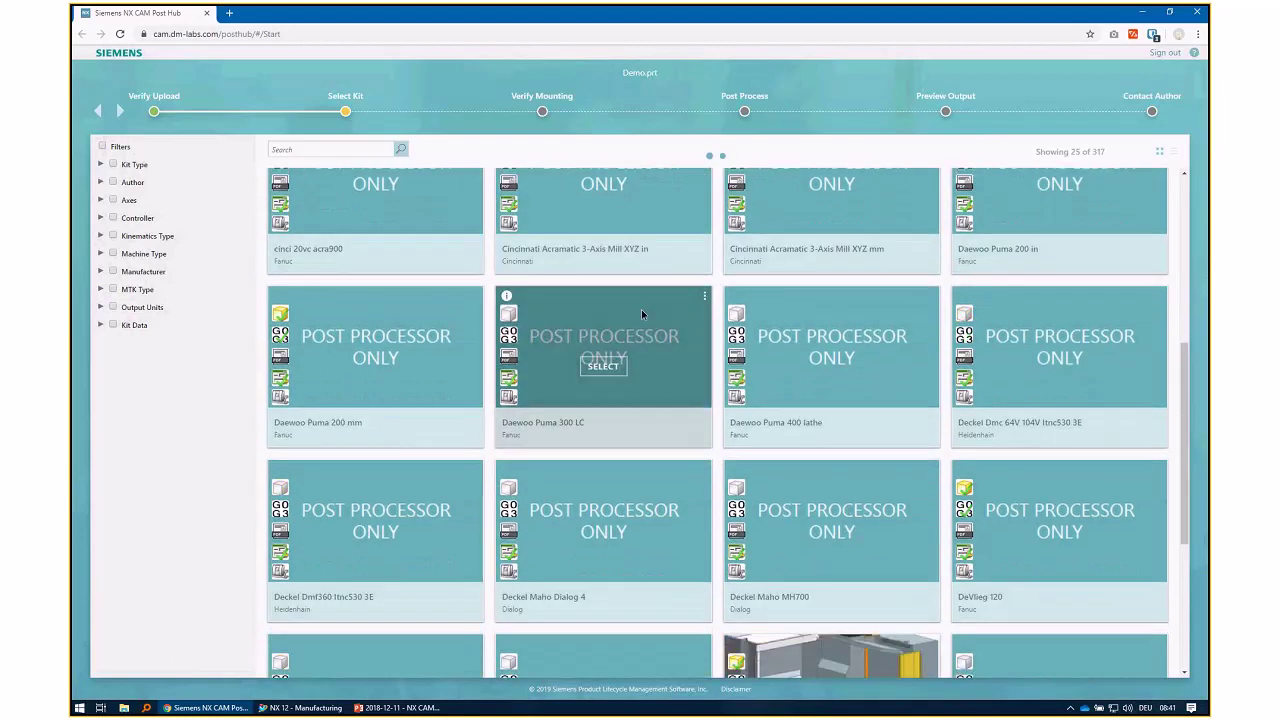
scroll(641, 309, down, 4)
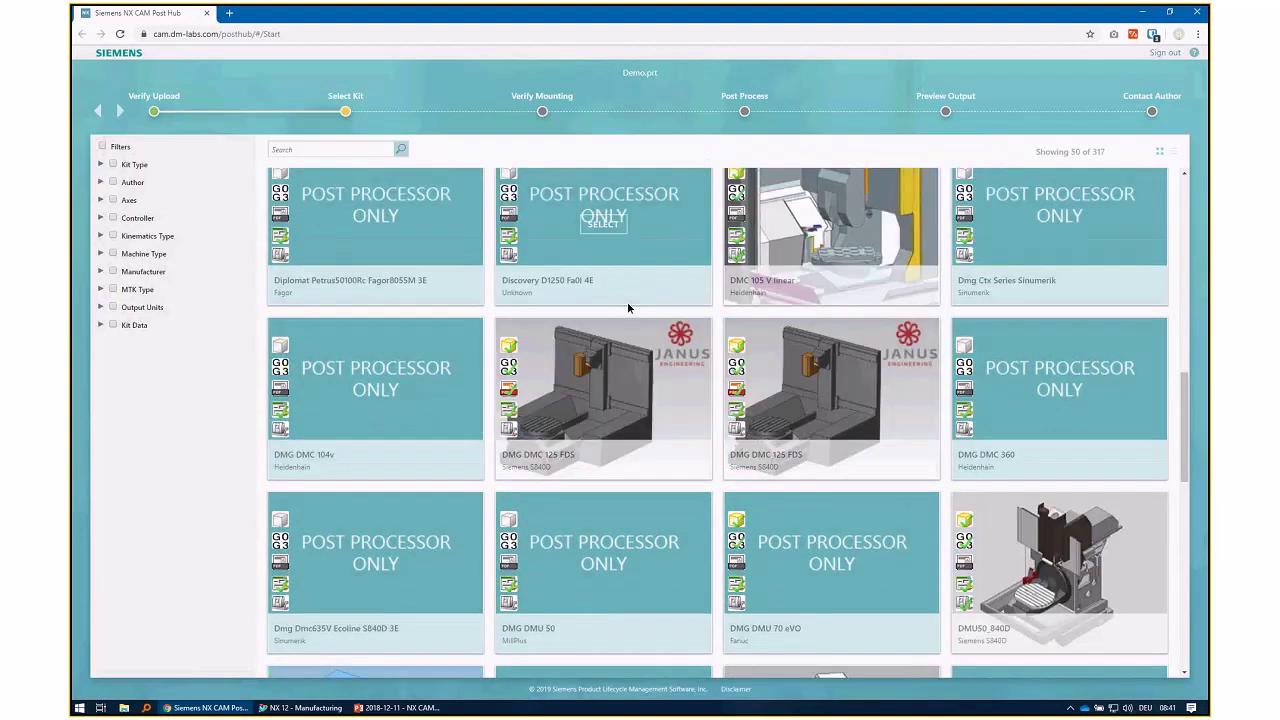
scroll(627, 305, down, 1)
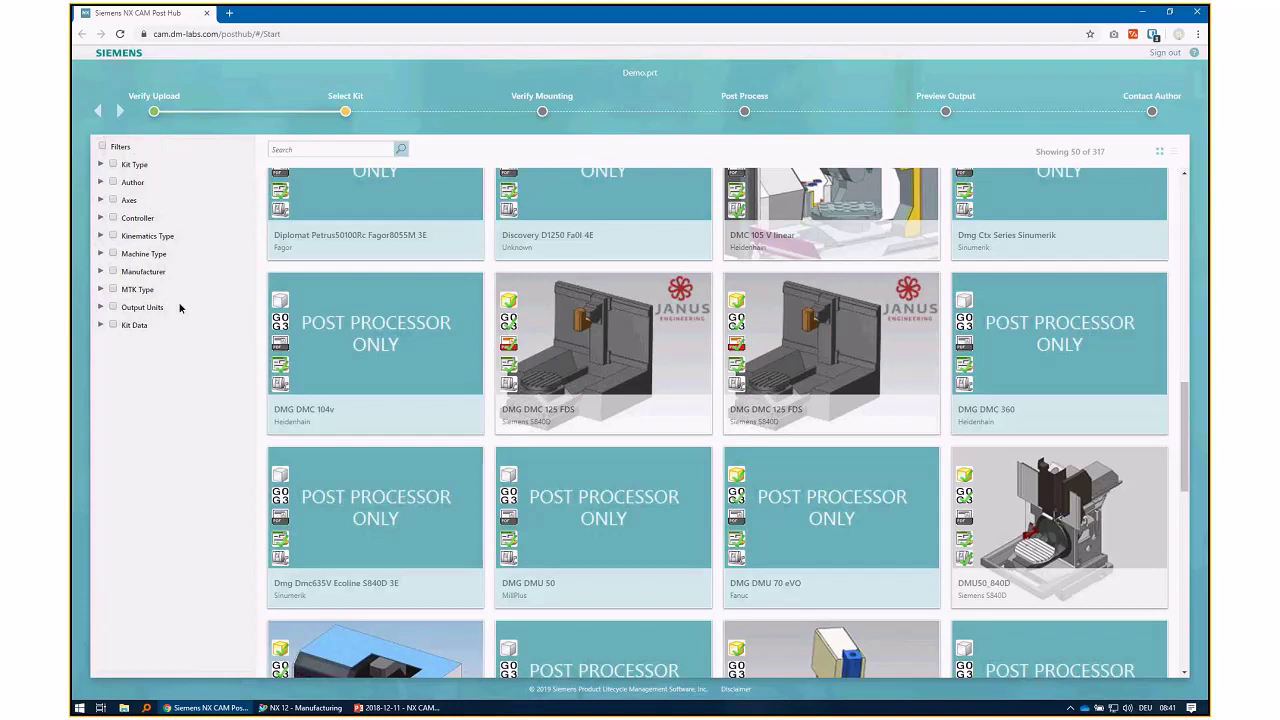
click(101, 182)
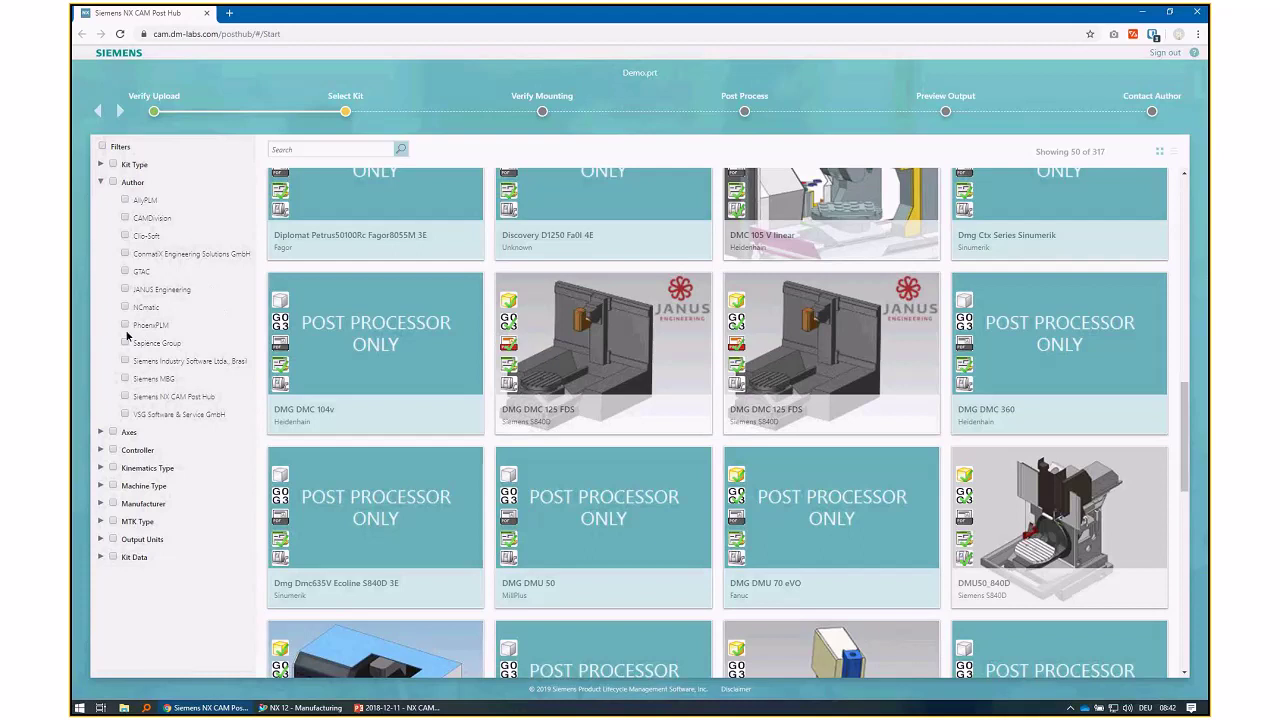
click(125, 325)
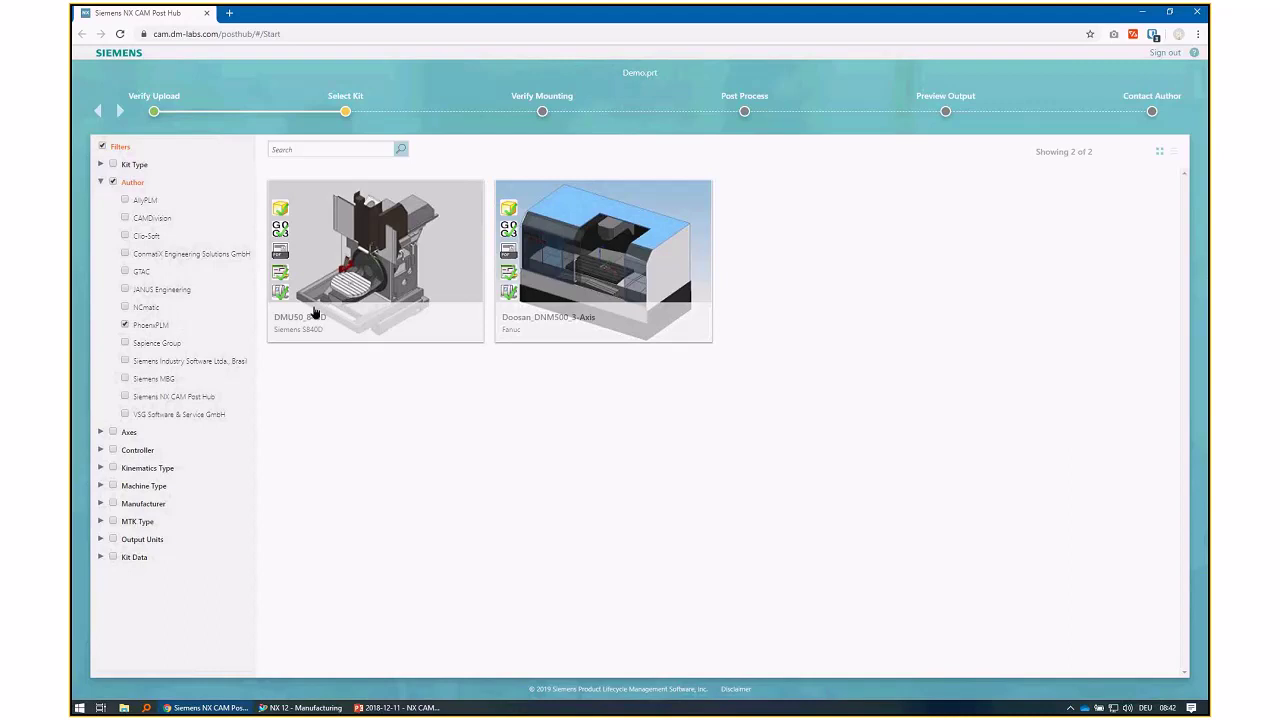
- Review the sample NC code of the DMU50_840D kit and close it
mouse_move(388, 272)
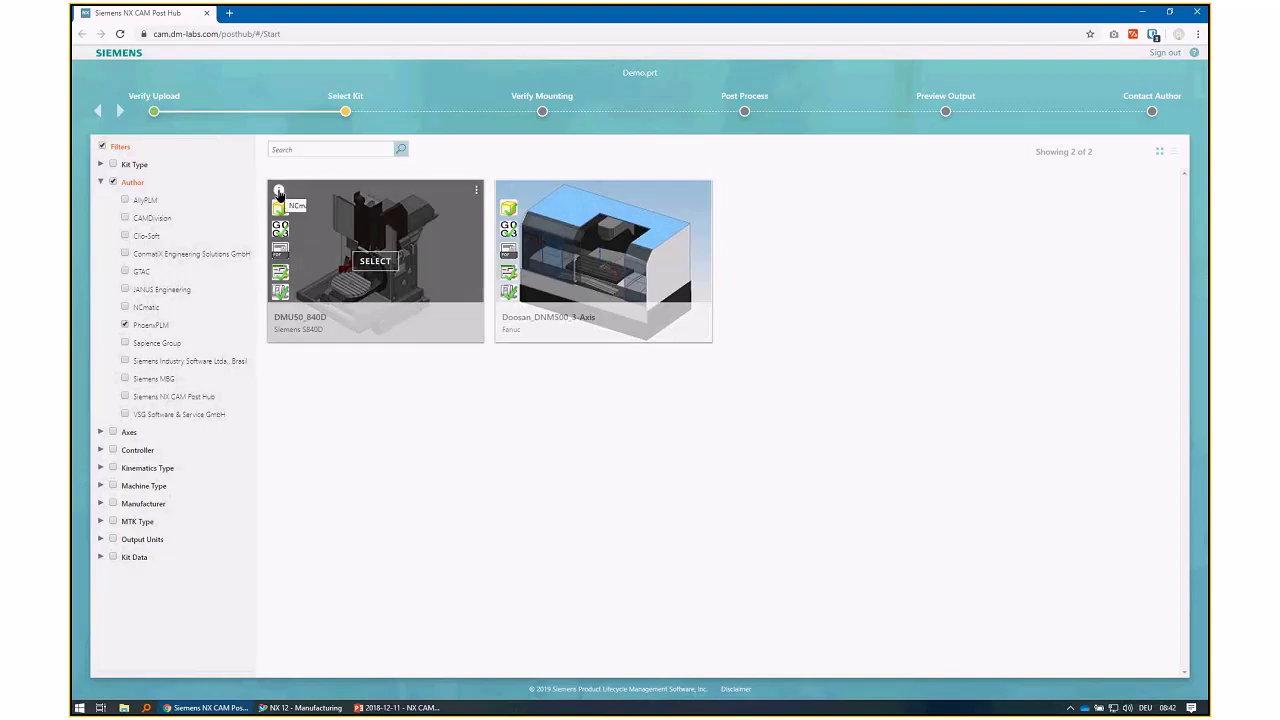
mouse_move(279, 193)
mouse_move(517, 194)
click(477, 188)
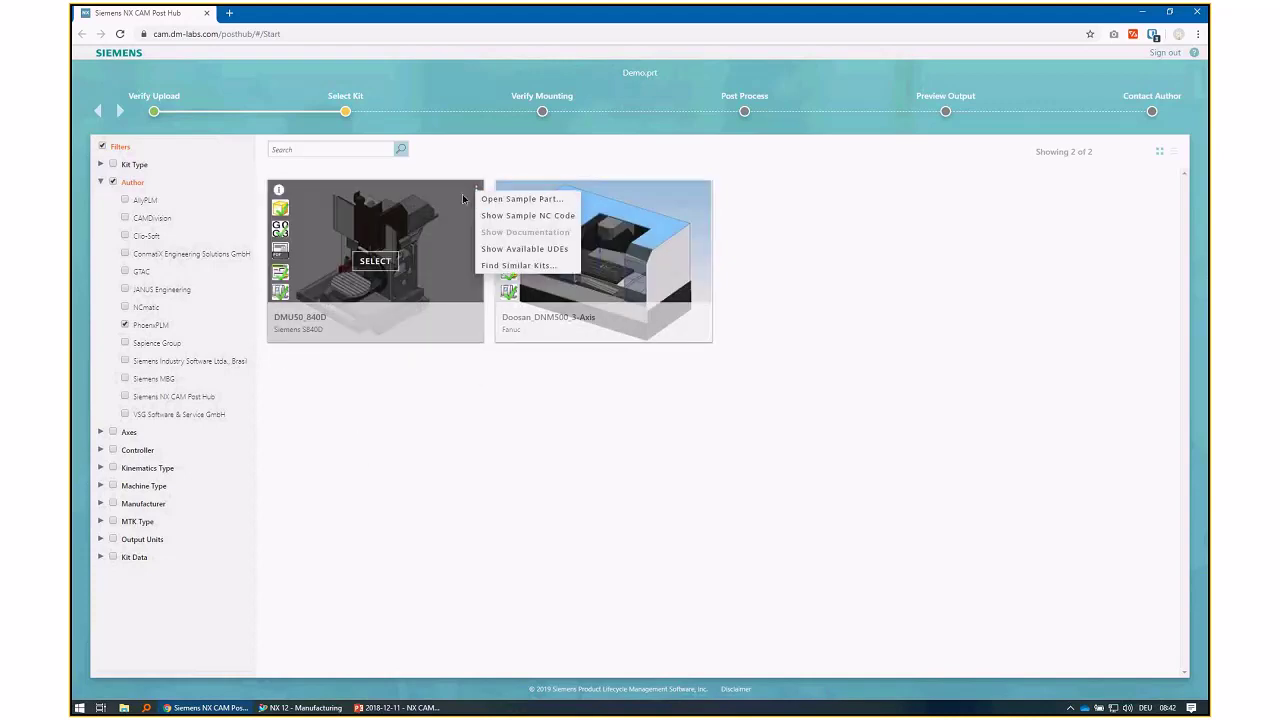
click(515, 218)
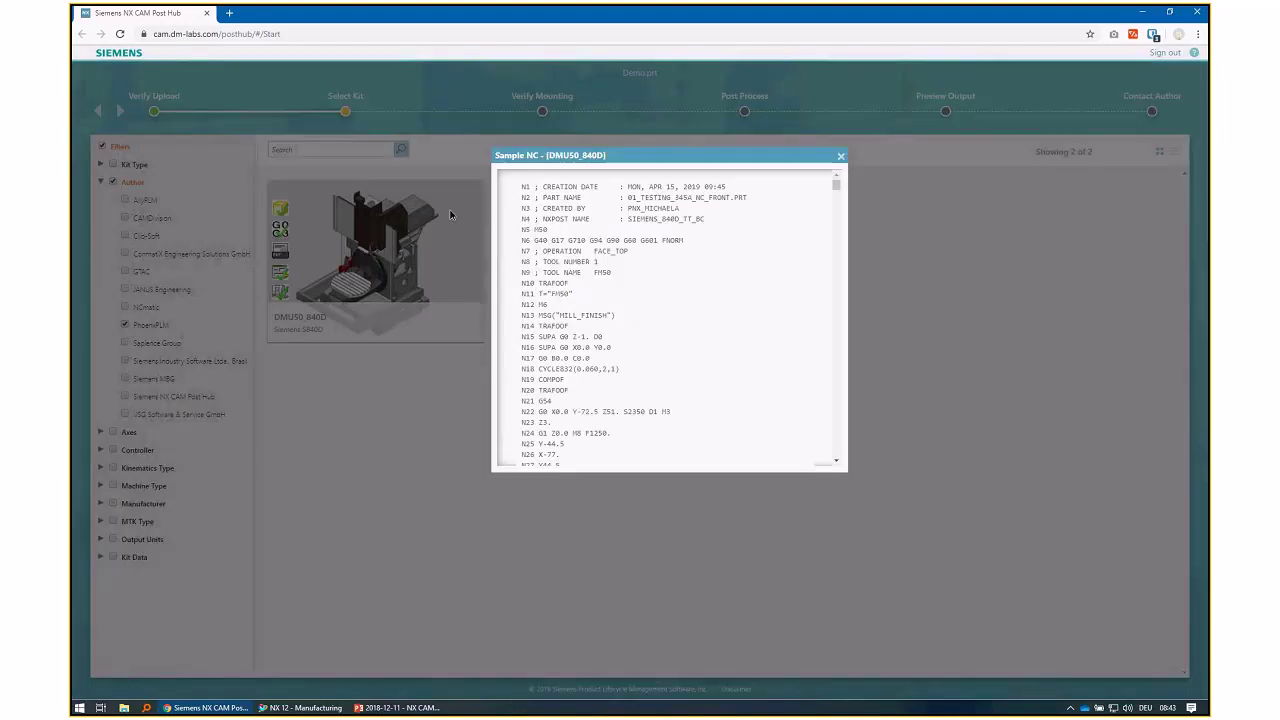
drag(836, 185, 837, 240)
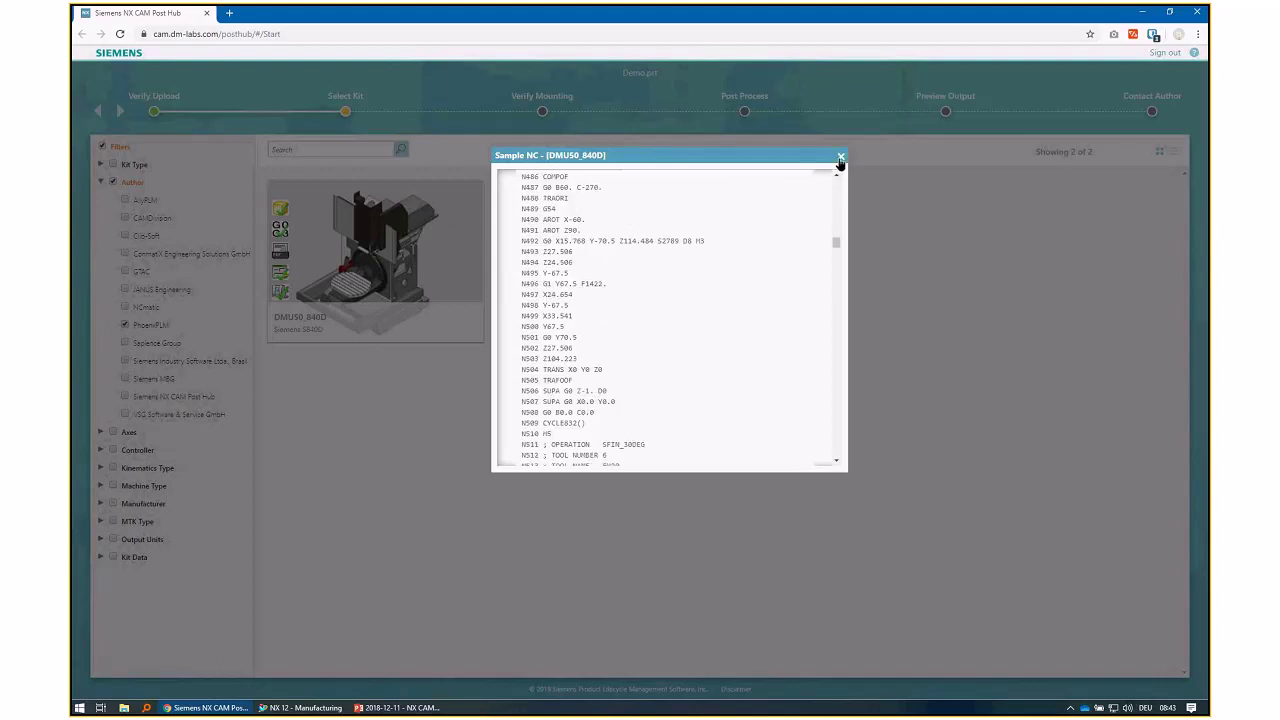
click(840, 158)
- Select the DMU50_840D kit and inspect how the part is mounted on the machine table
click(476, 189)
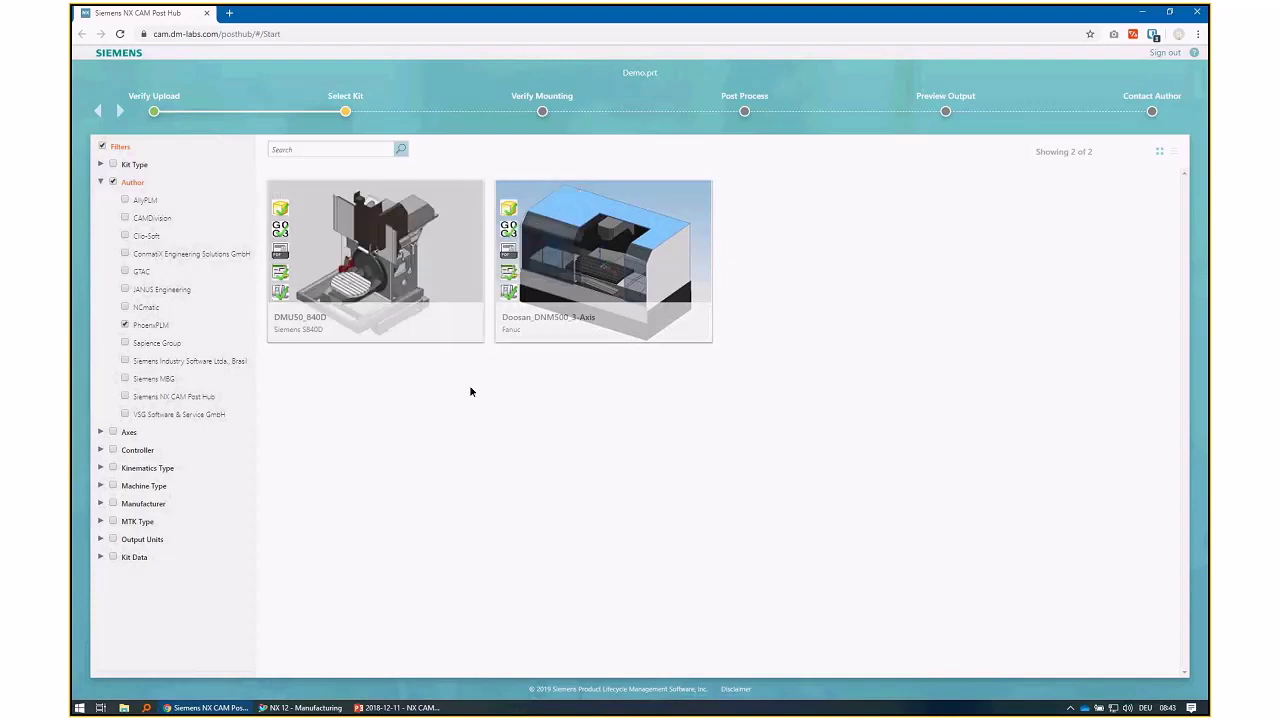
click(376, 262)
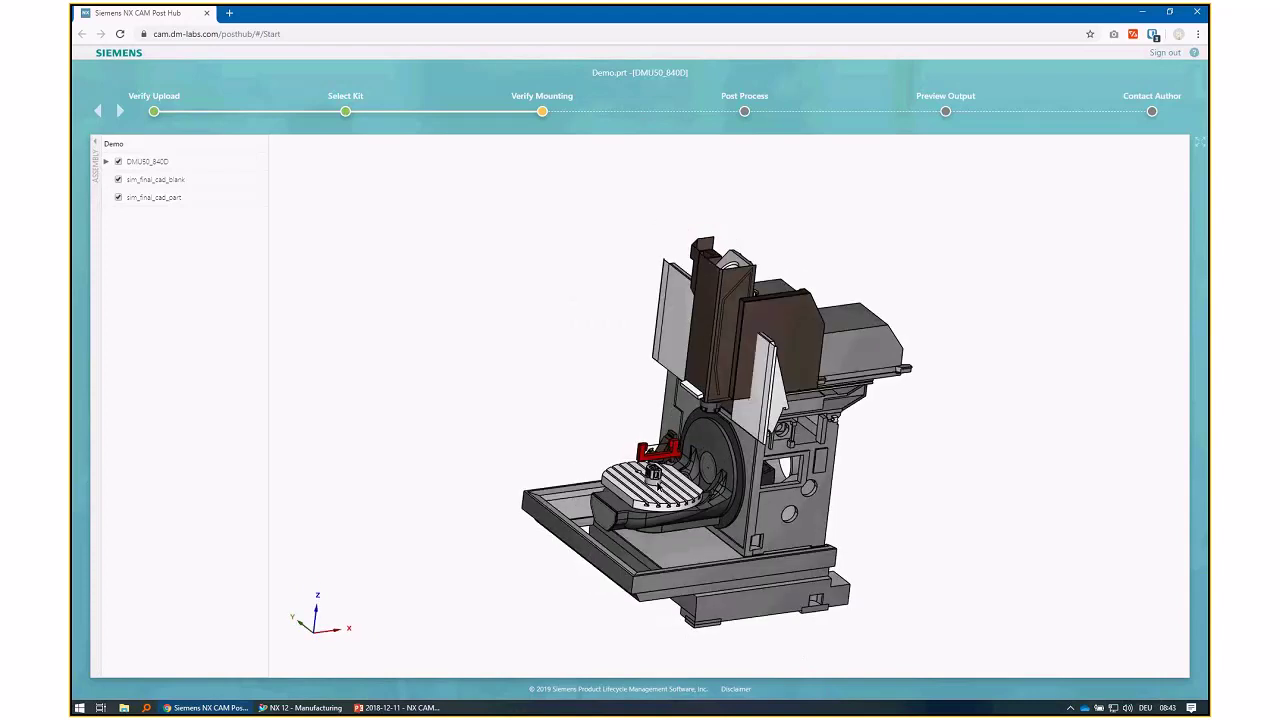
scroll(660, 488, up, 3)
scroll(660, 488, up, 3)
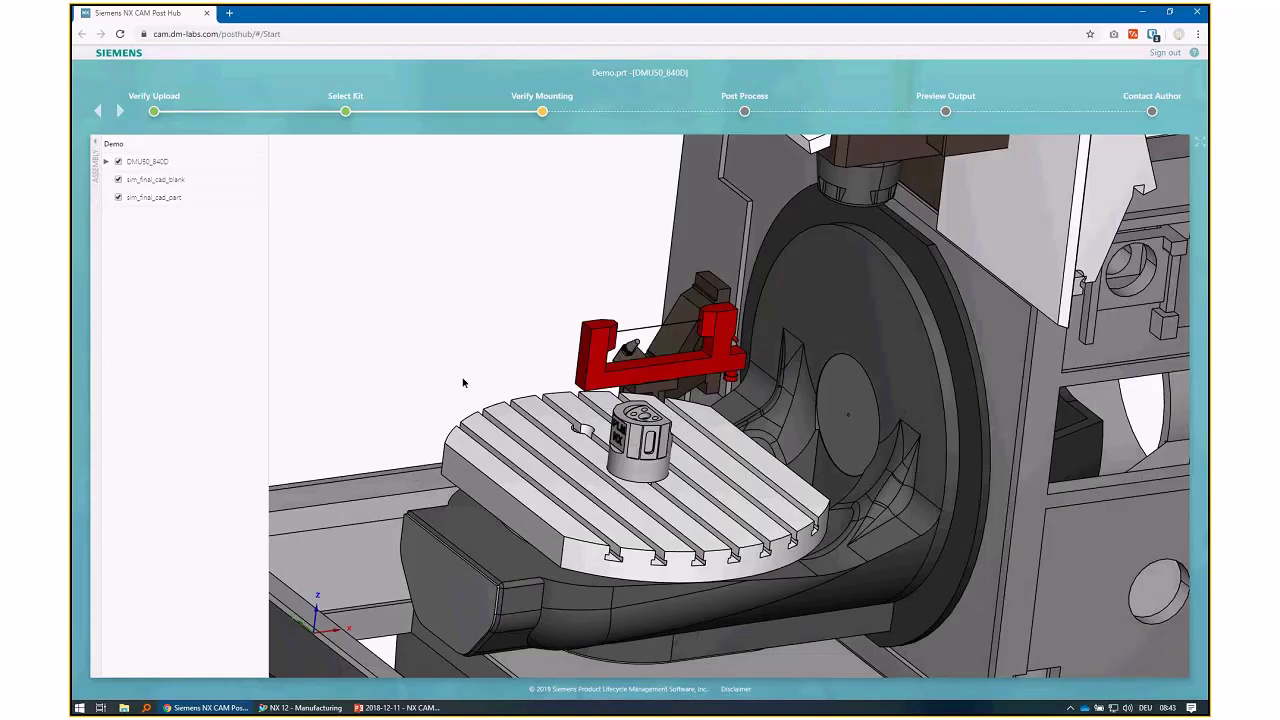
- Expand the DMU50_840D machine assembly down to its components and hide DMU50_Base
click(106, 161)
click(112, 179)
drag(341, 378, 573, 437)
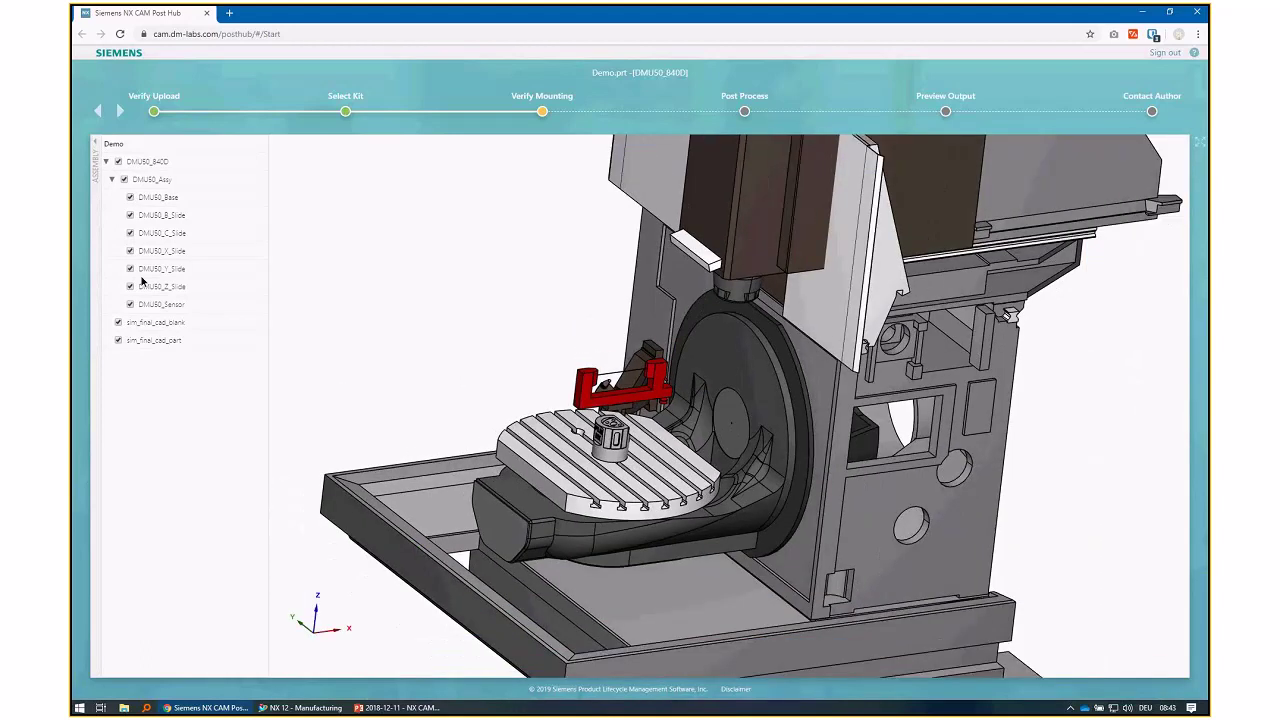
click(130, 198)
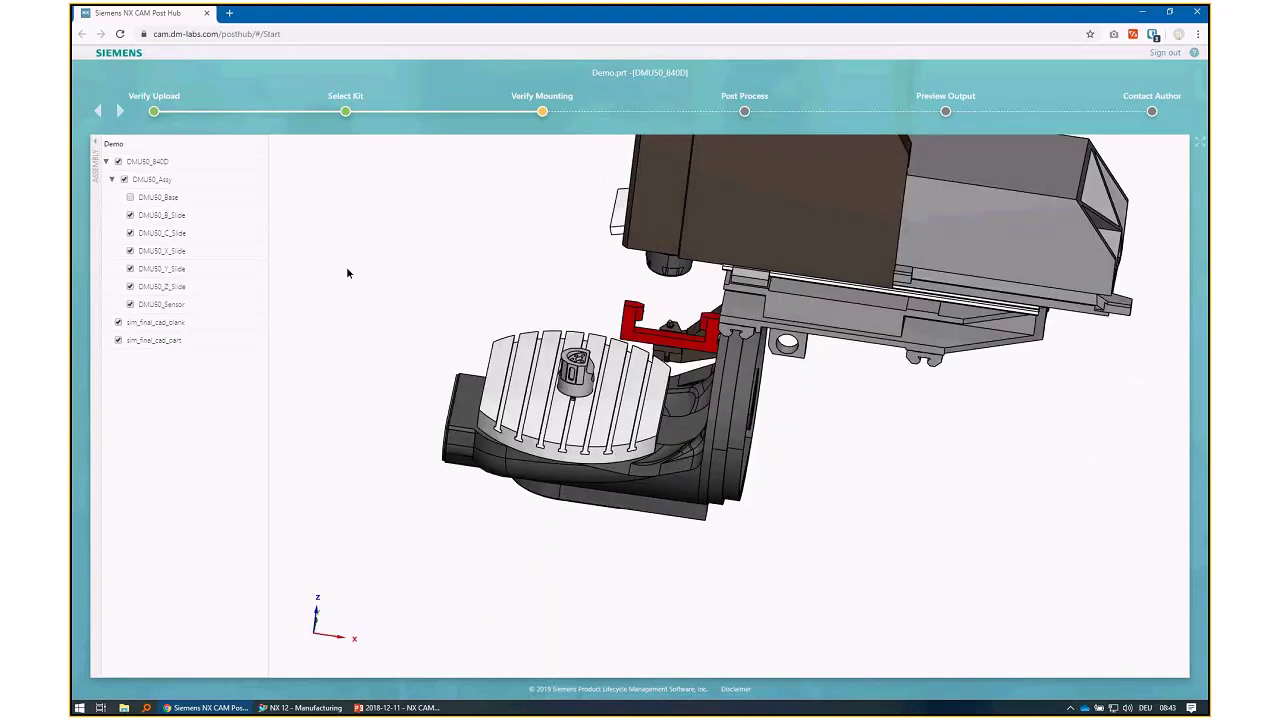
- Post process the whole NC_PROGRAM, accepting that the out-of-date PLANAR_PROFILE_TOP operation is ignored
click(745, 111)
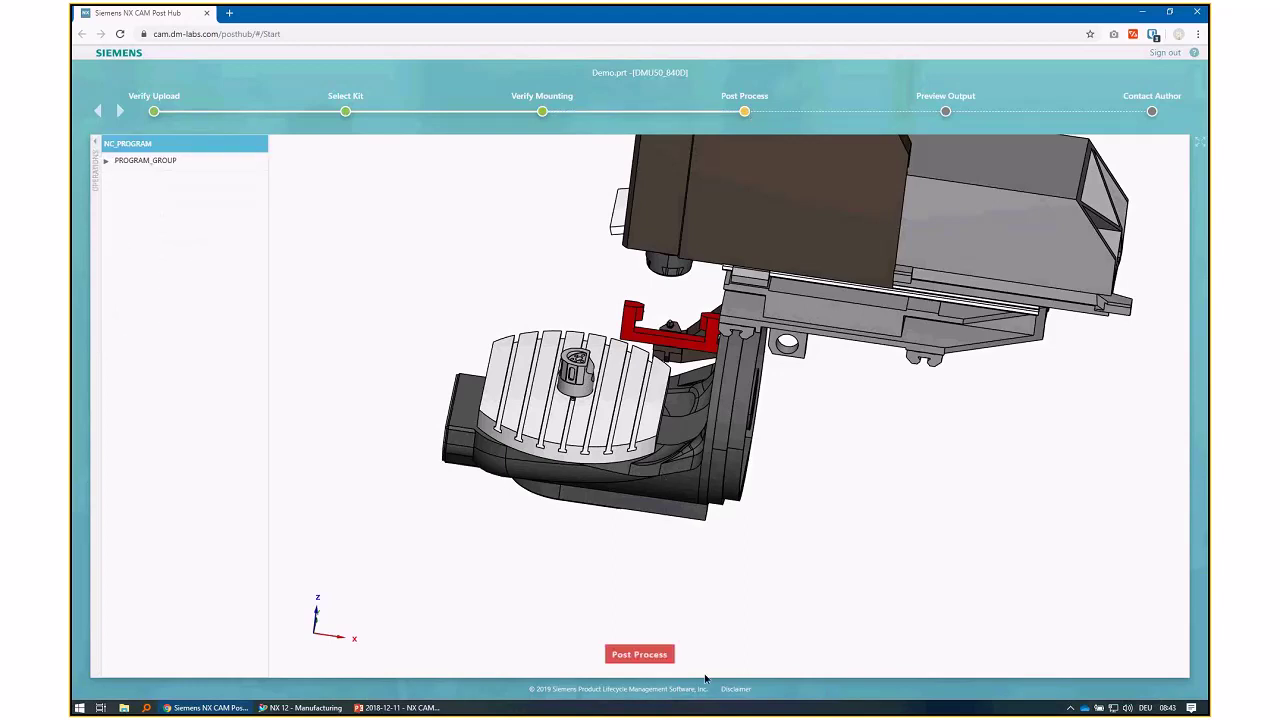
click(658, 658)
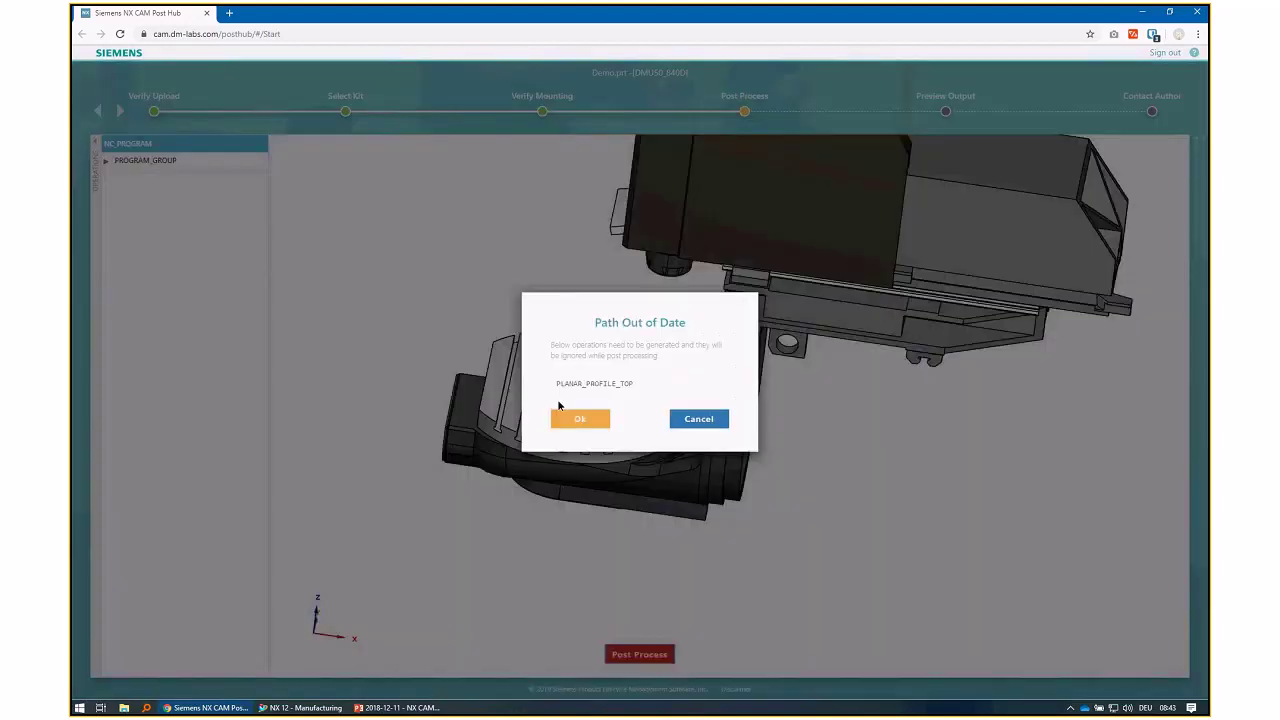
click(586, 420)
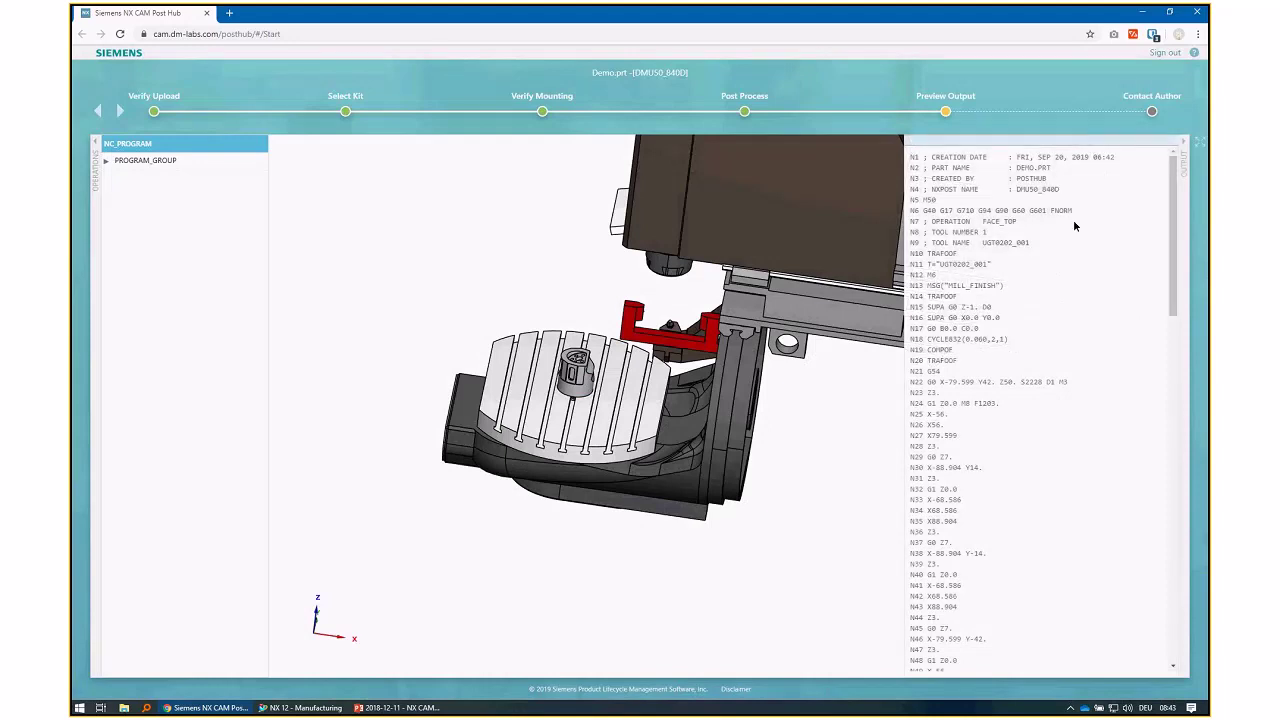
- Read through the NC output preview down to its end
drag(1172, 207, 1152, 581)
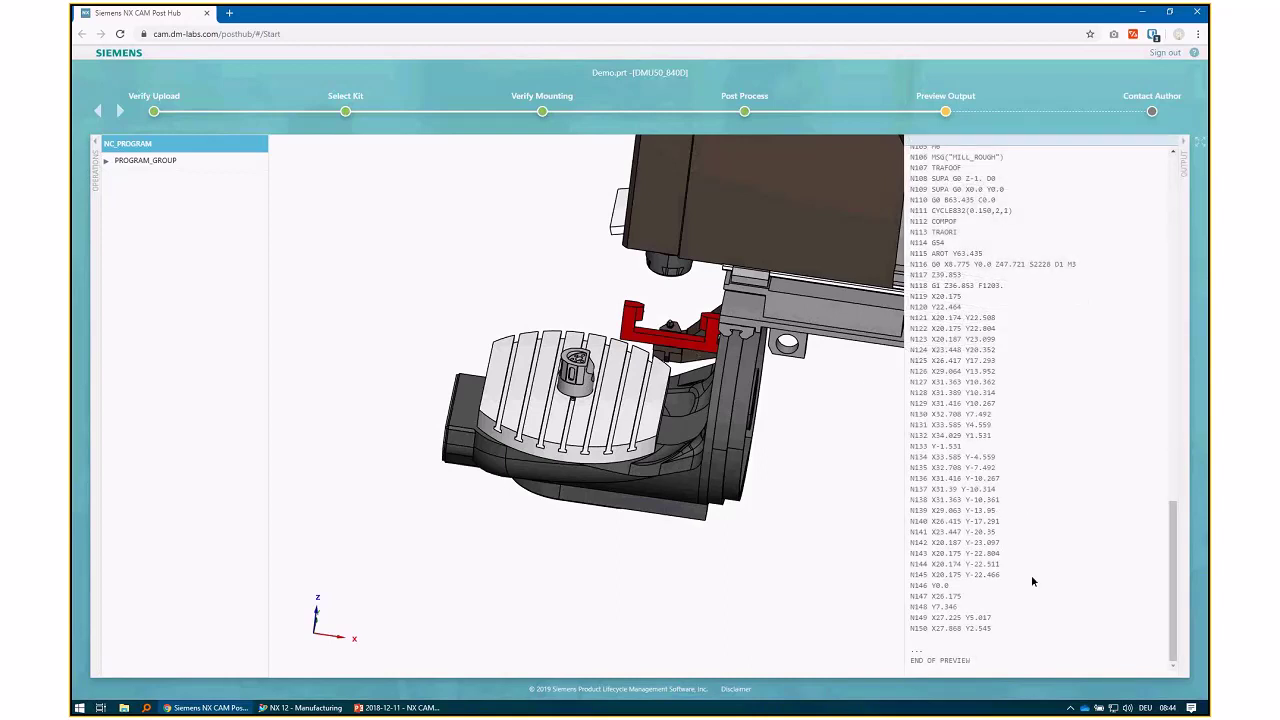
drag(1172, 557, 1144, 651)
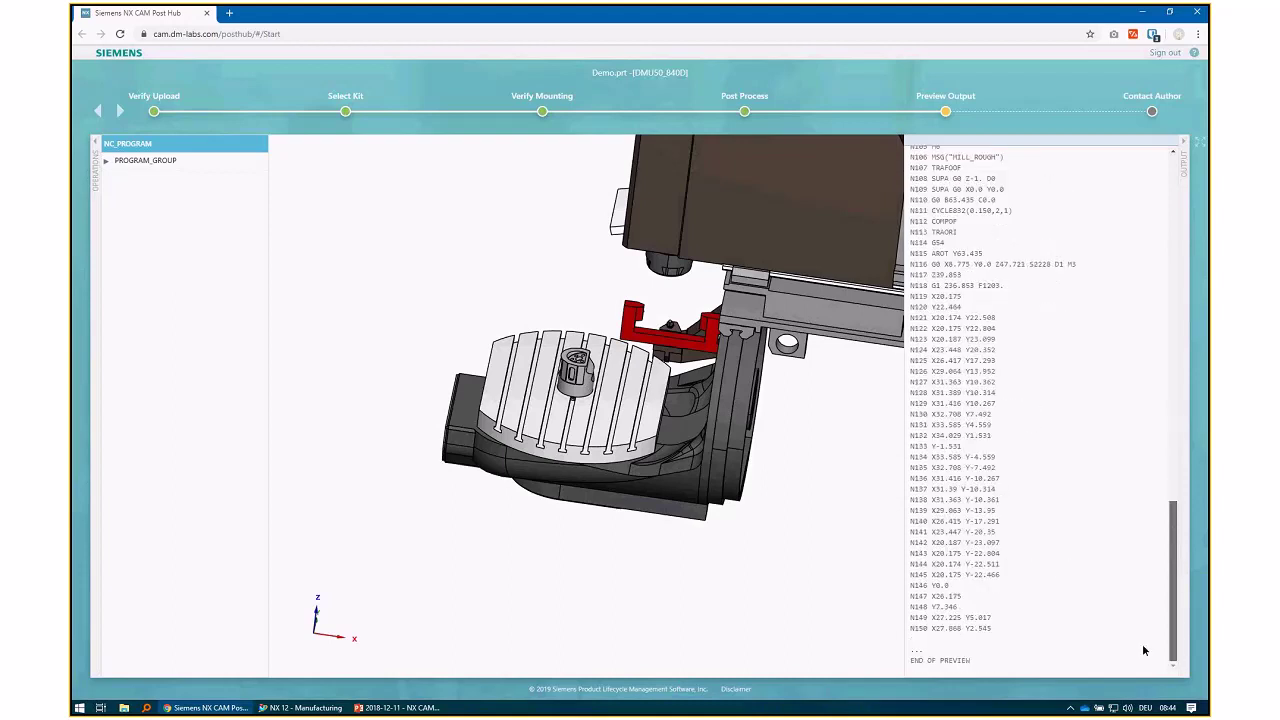
drag(1172, 554, 1140, 585)
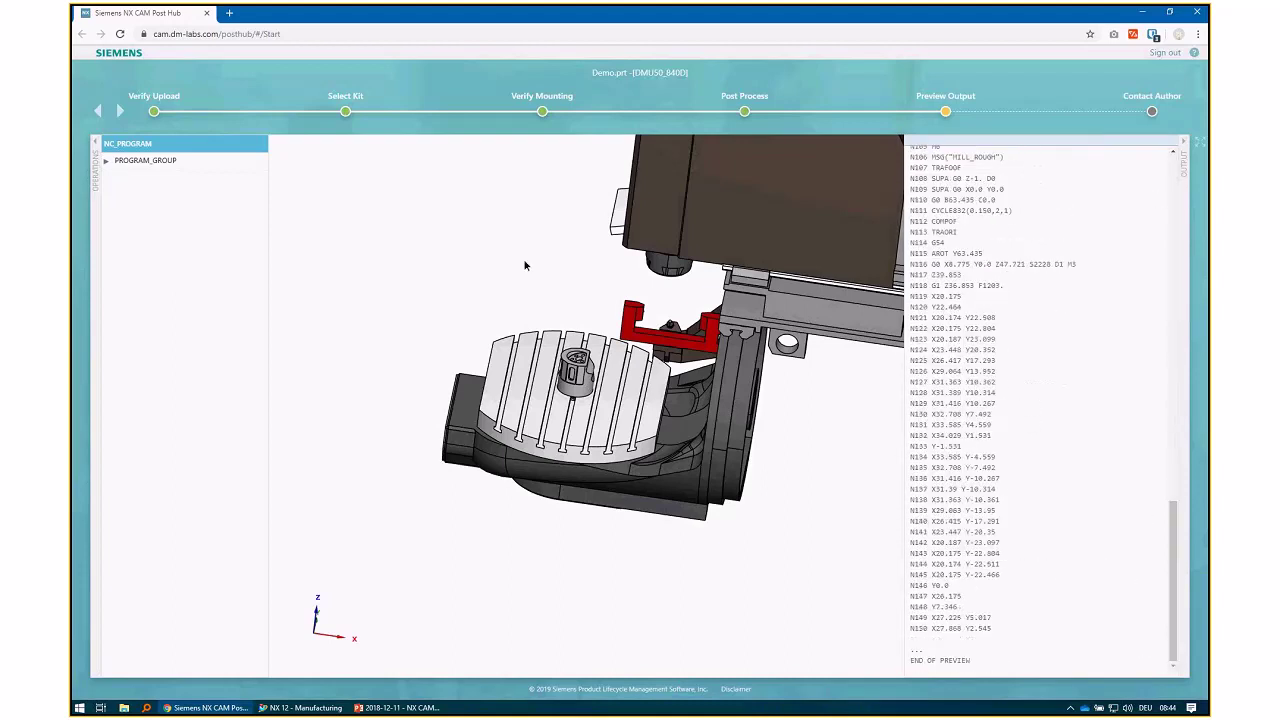
- Expand PROGRAM_GROUP and its ROUGHING group, post process only the FACE_TOP operation and look through its NC output preview
click(106, 160)
click(111, 178)
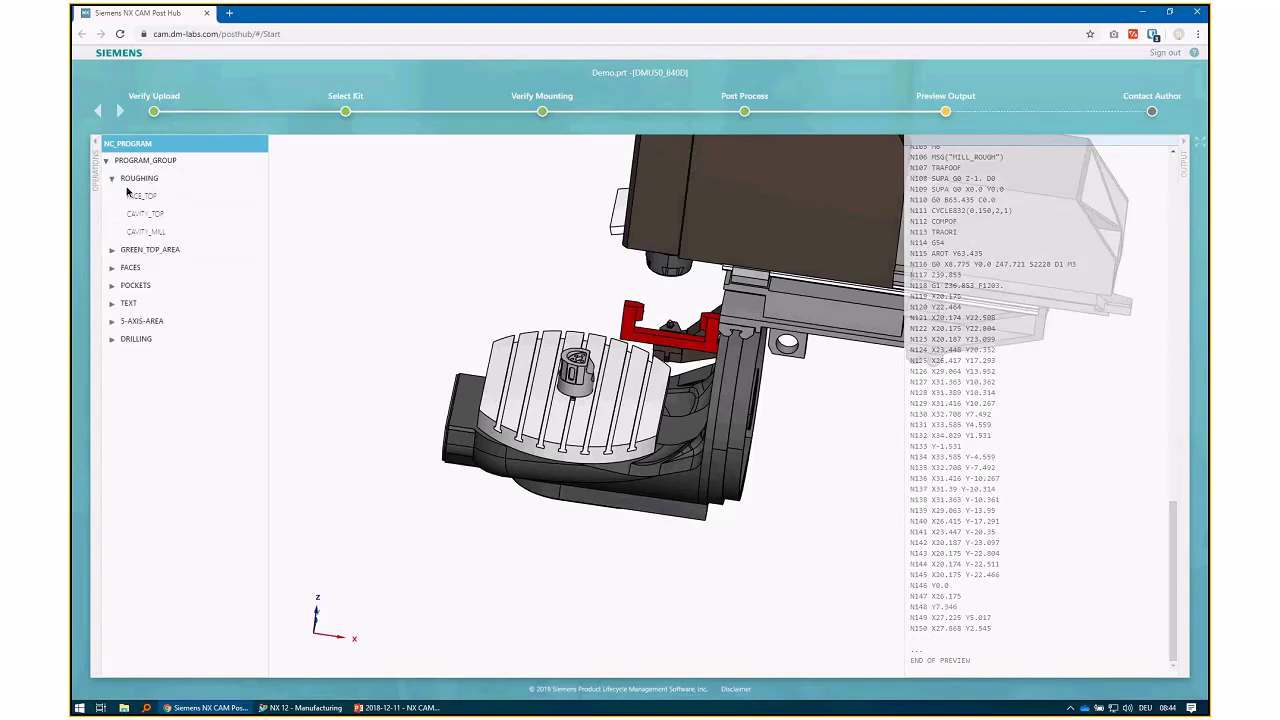
click(140, 196)
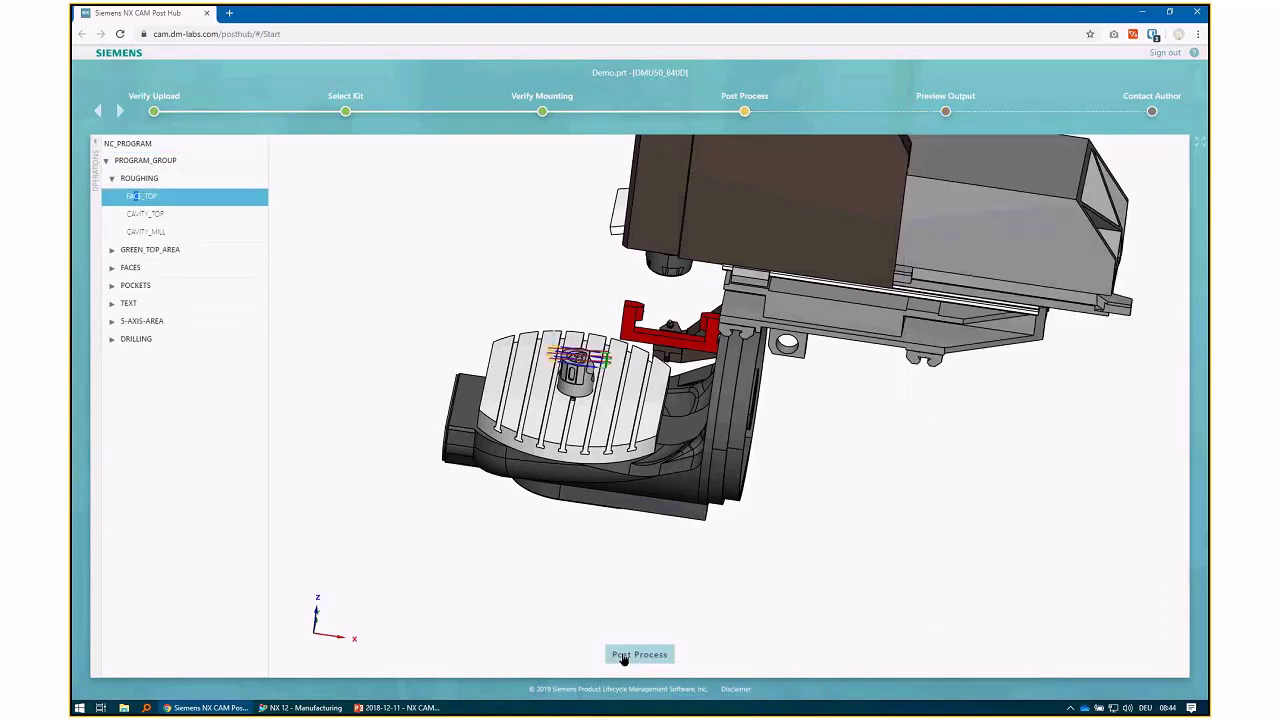
click(622, 655)
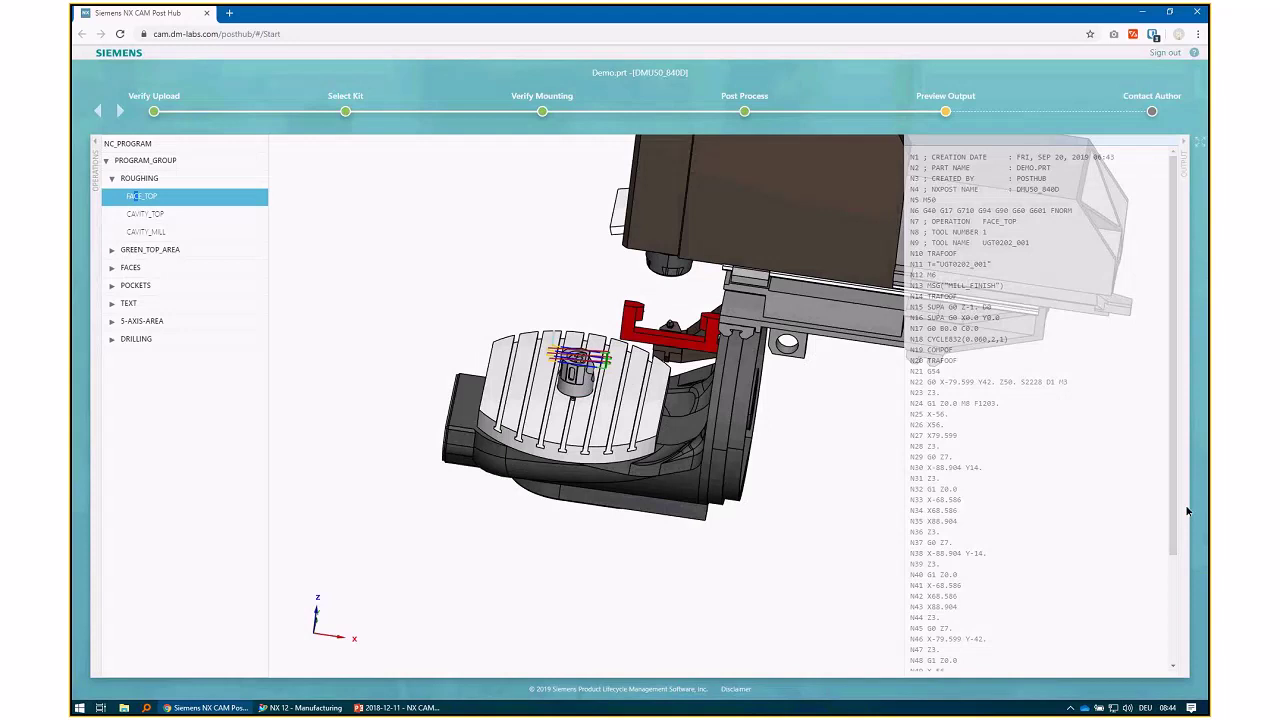
scroll(1063, 500, down, 5)
scroll(1049, 480, up, 5)
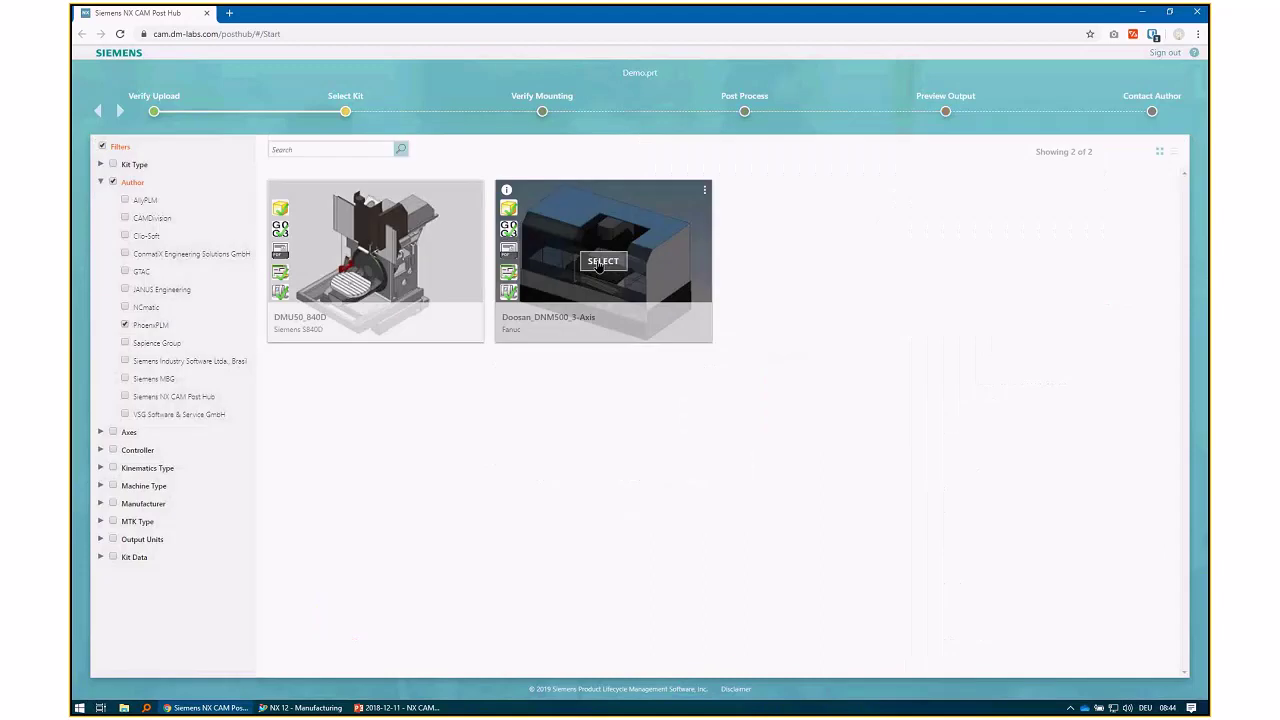
- Switch the part to the Doosan_DNM500_3-Axis kit and post process the whole NC_PROGRAM with it
click(601, 262)
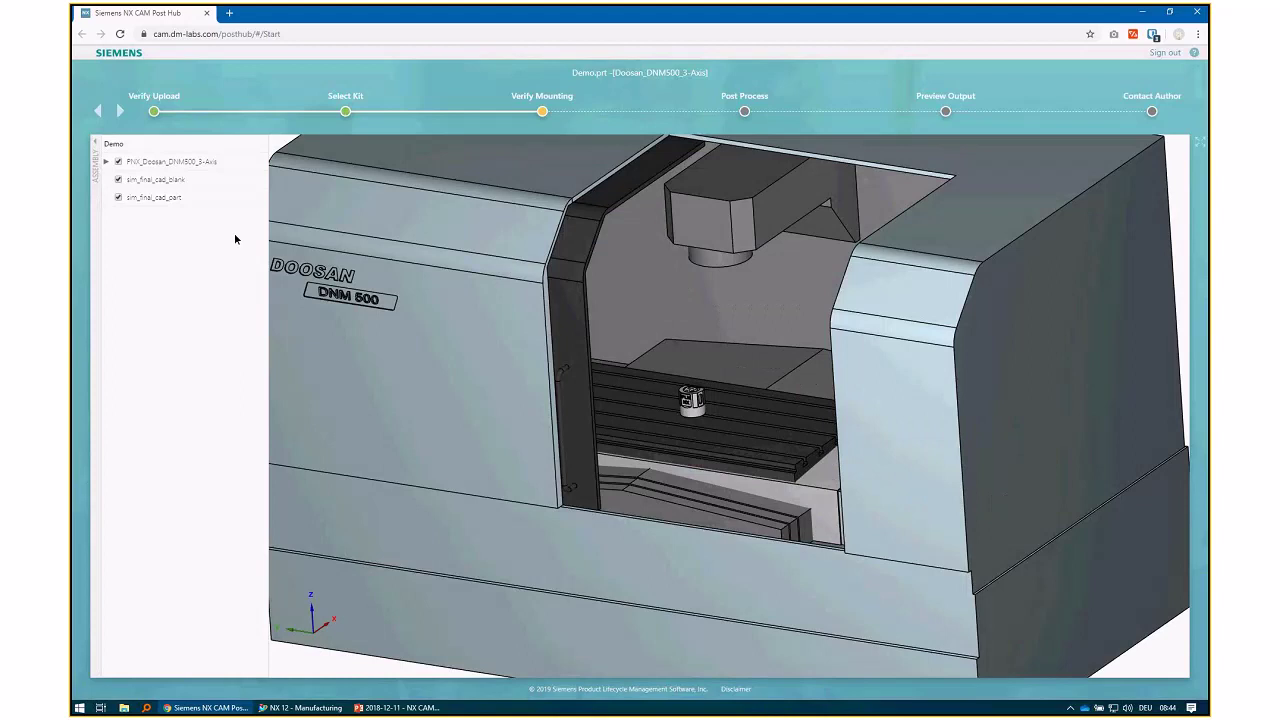
click(744, 111)
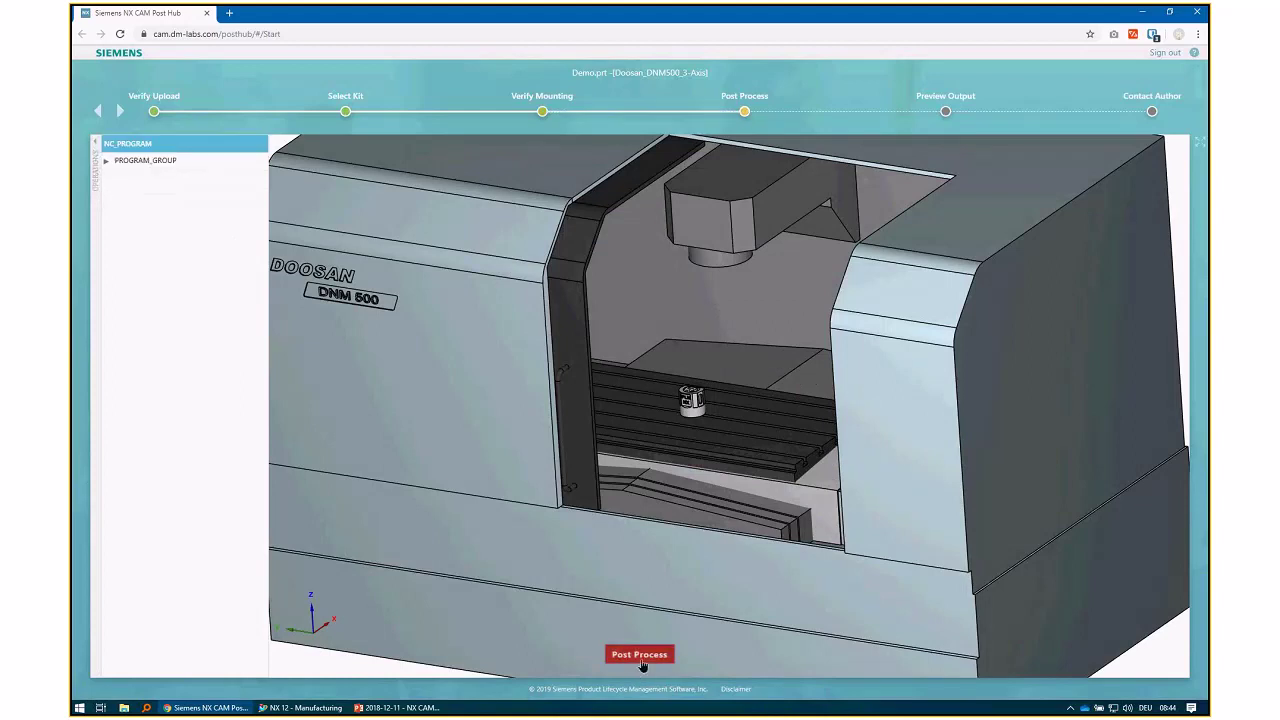
click(640, 655)
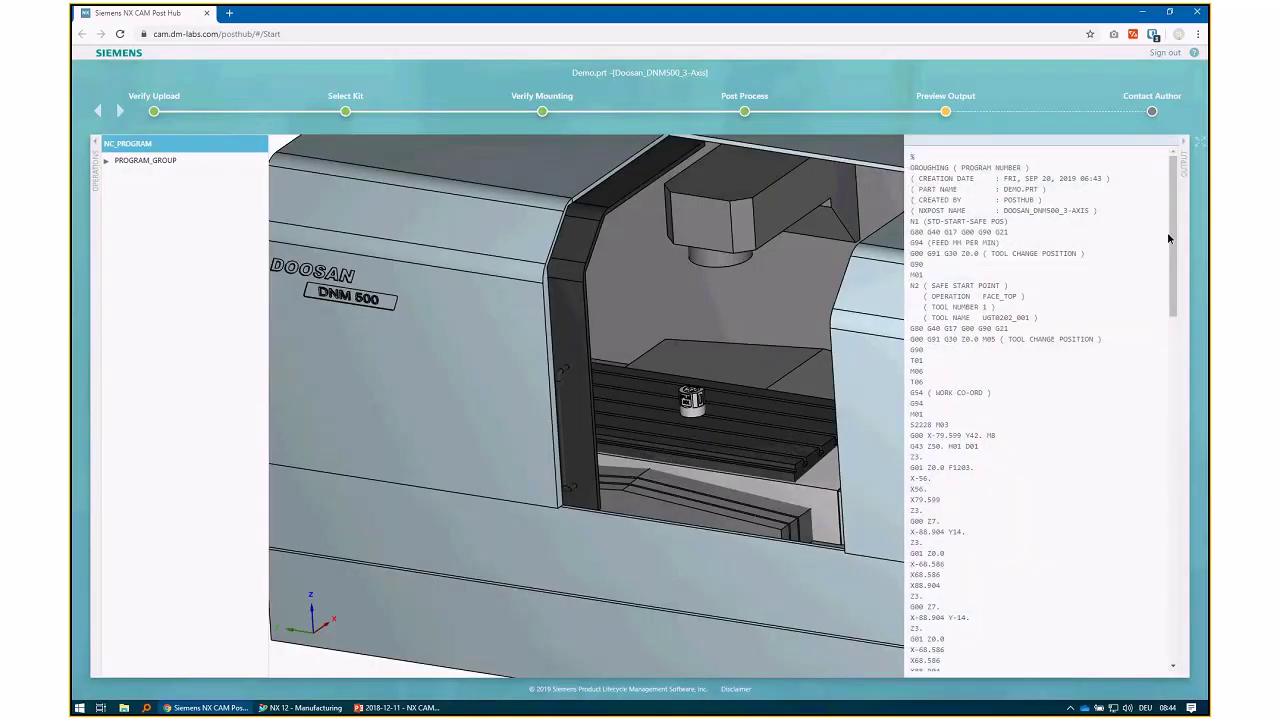
- Read the Doosan NC output preview to its end and show the kit author's contact details
scroll(1168, 238, down, 10)
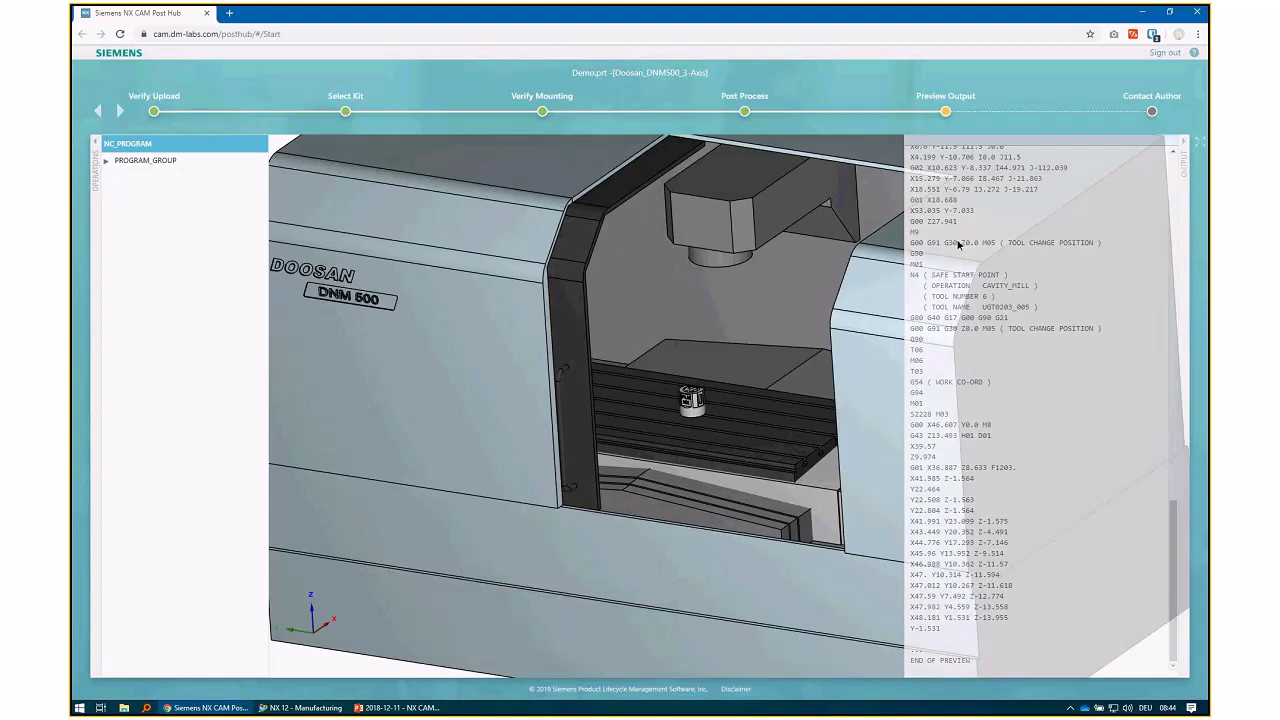
click(1152, 111)
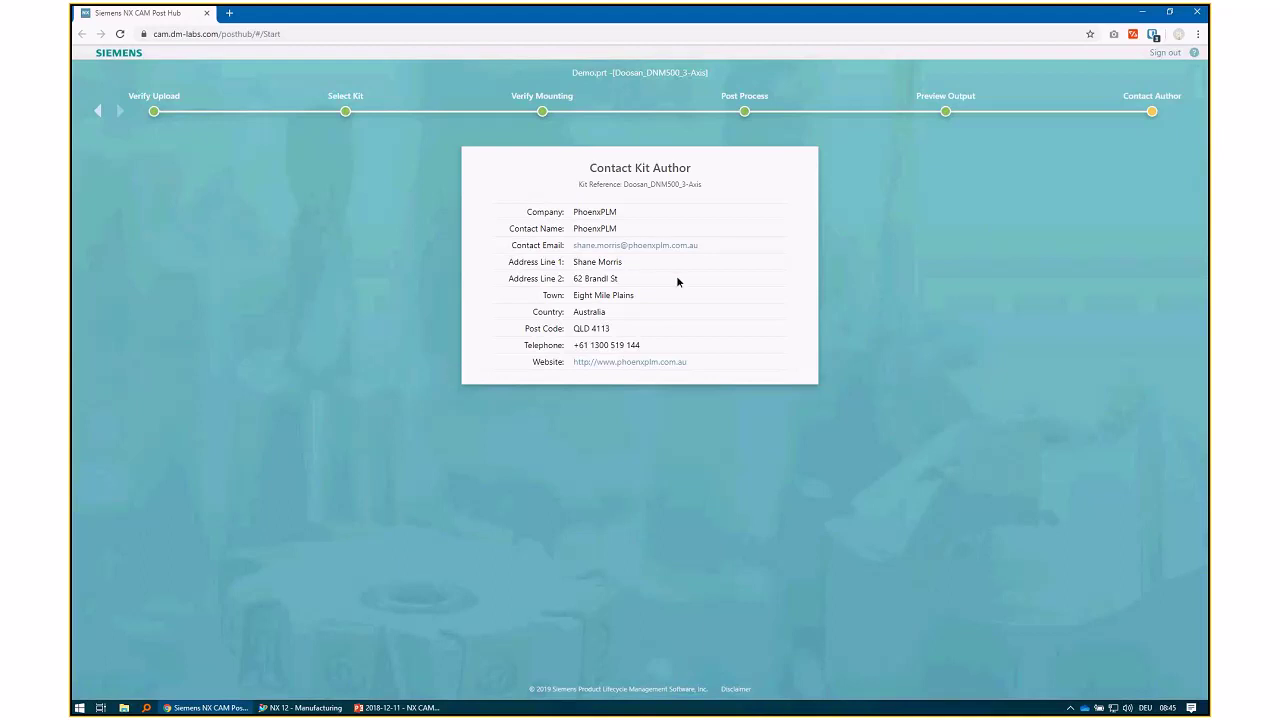
- Open the DMU50_840D kit's sample part Sphare_Drill_small_NC_1.prt and inspect its mounting on the machine table
click(346, 116)
click(477, 187)
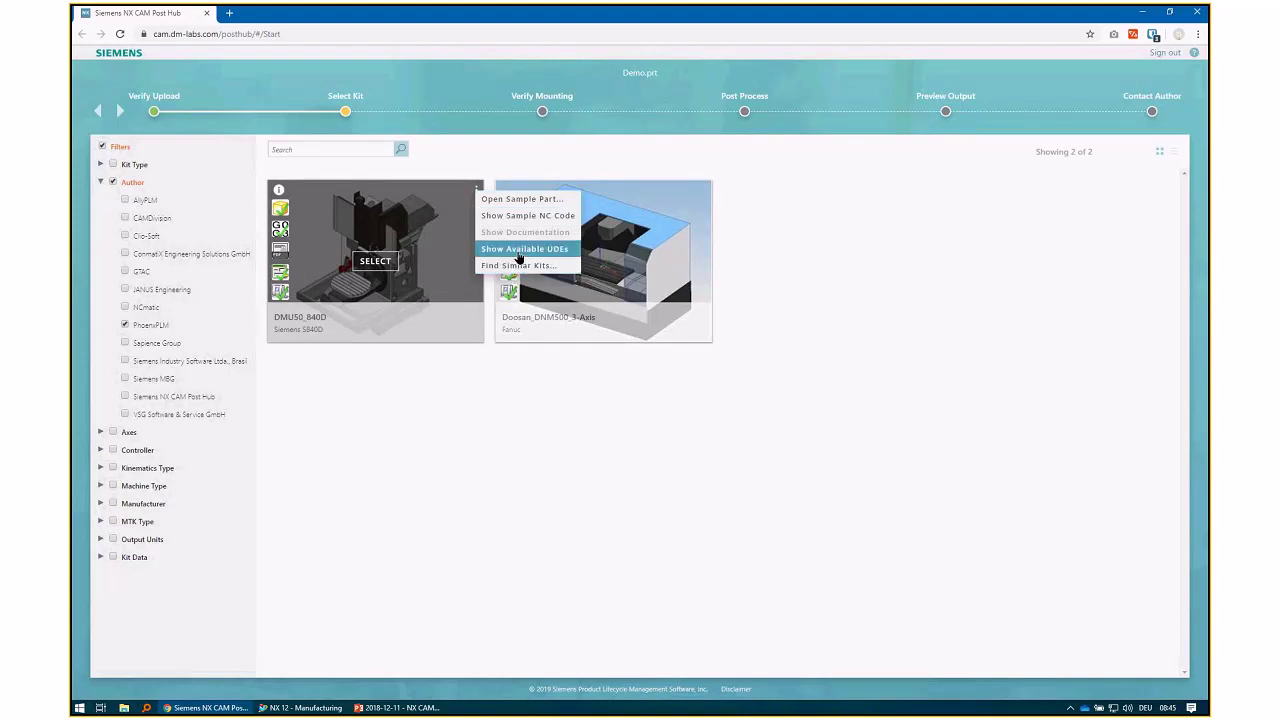
click(530, 200)
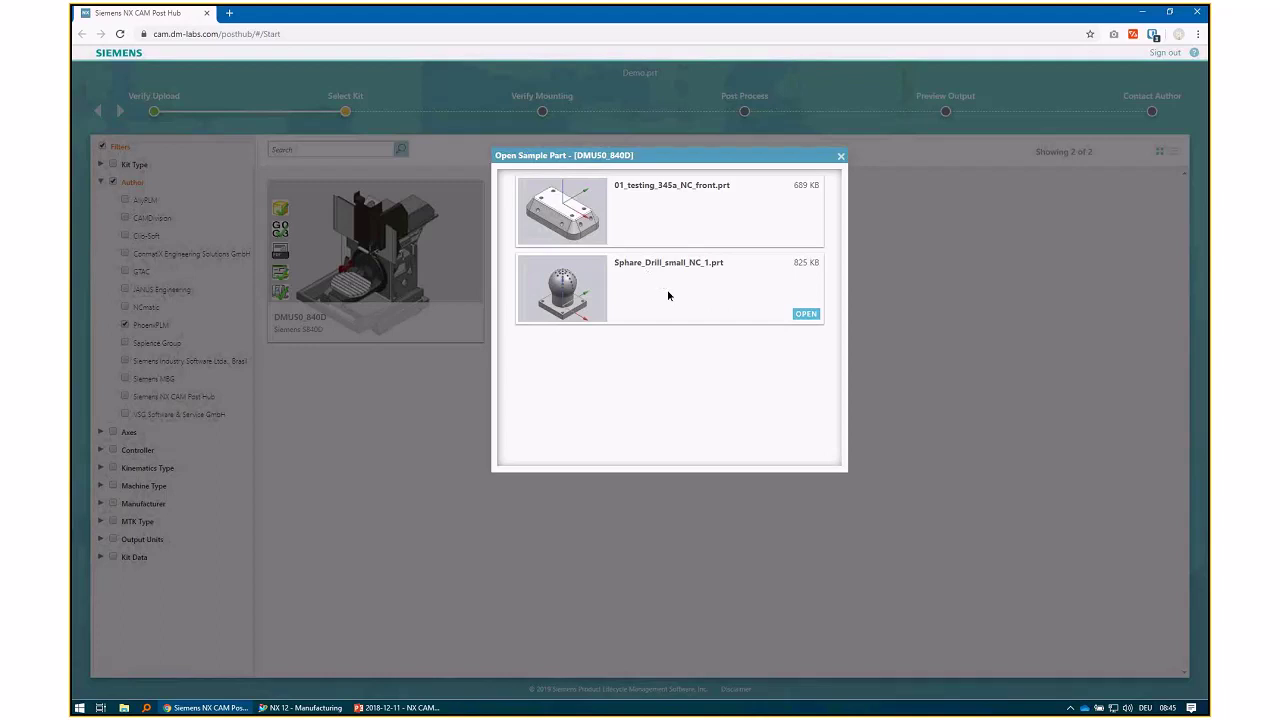
click(803, 314)
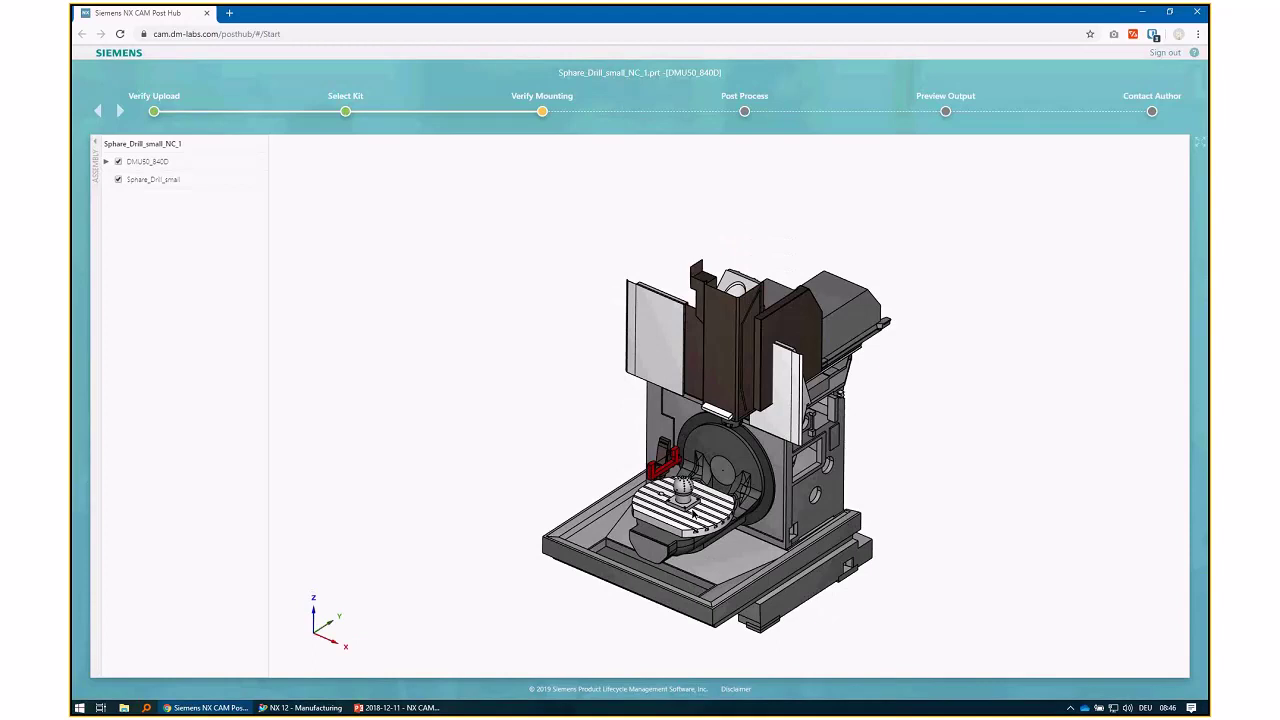
scroll(693, 511, up, 4)
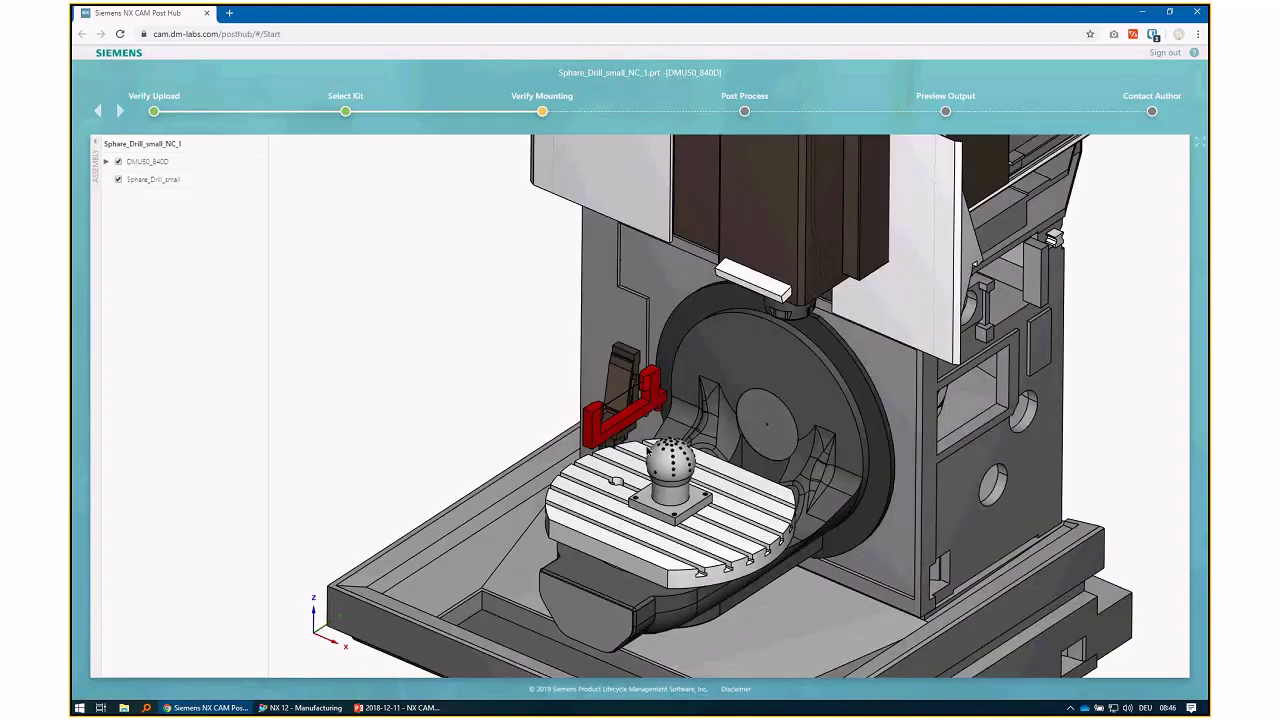
- Post process the sample part's whole NC_PROGRAM with the DMU50_840D kit
click(748, 113)
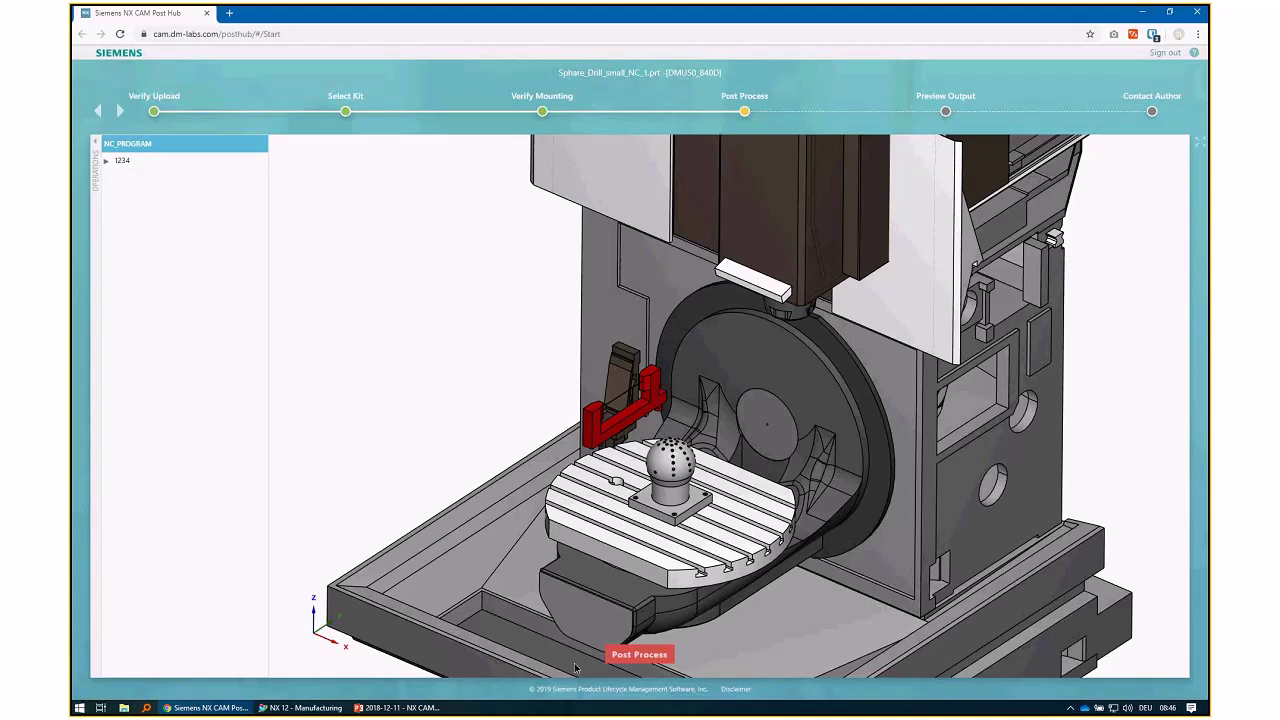
click(637, 656)
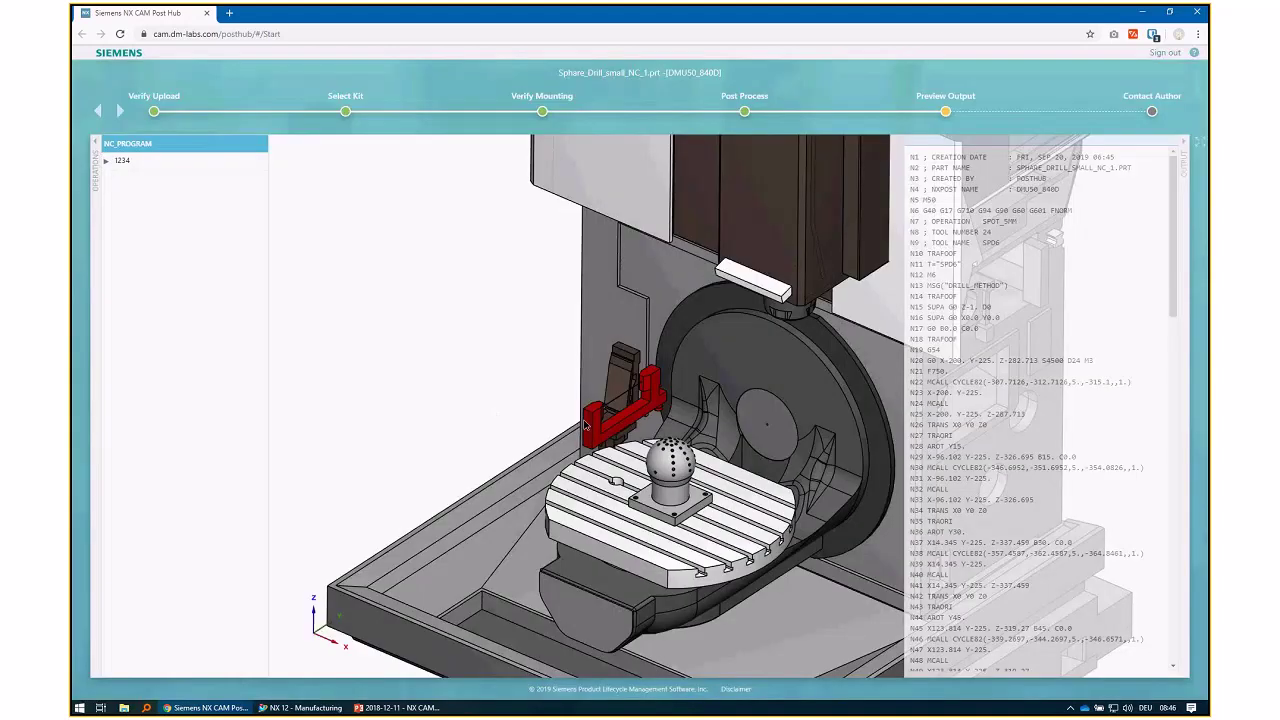
- Expand program group 1234, select the SPOT_5MM operation, examine its toolpath on the sphere and post process only that operation
click(107, 160)
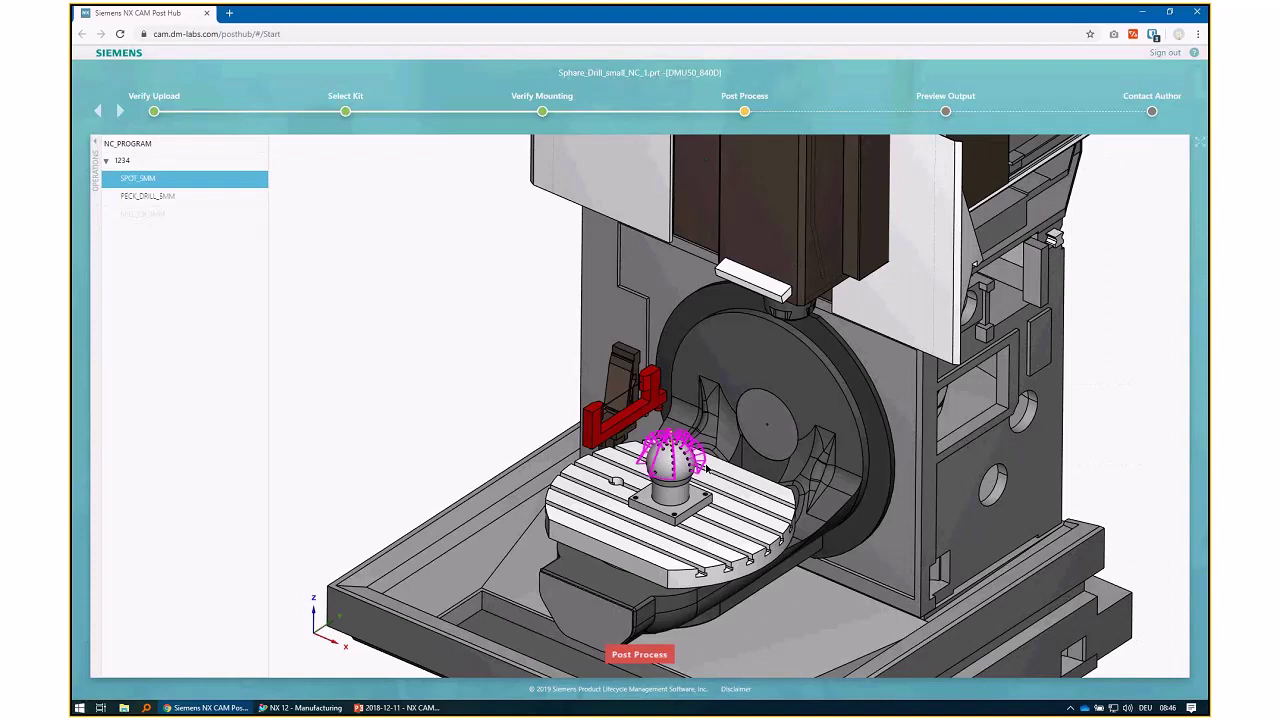
drag(707, 468, 667, 497)
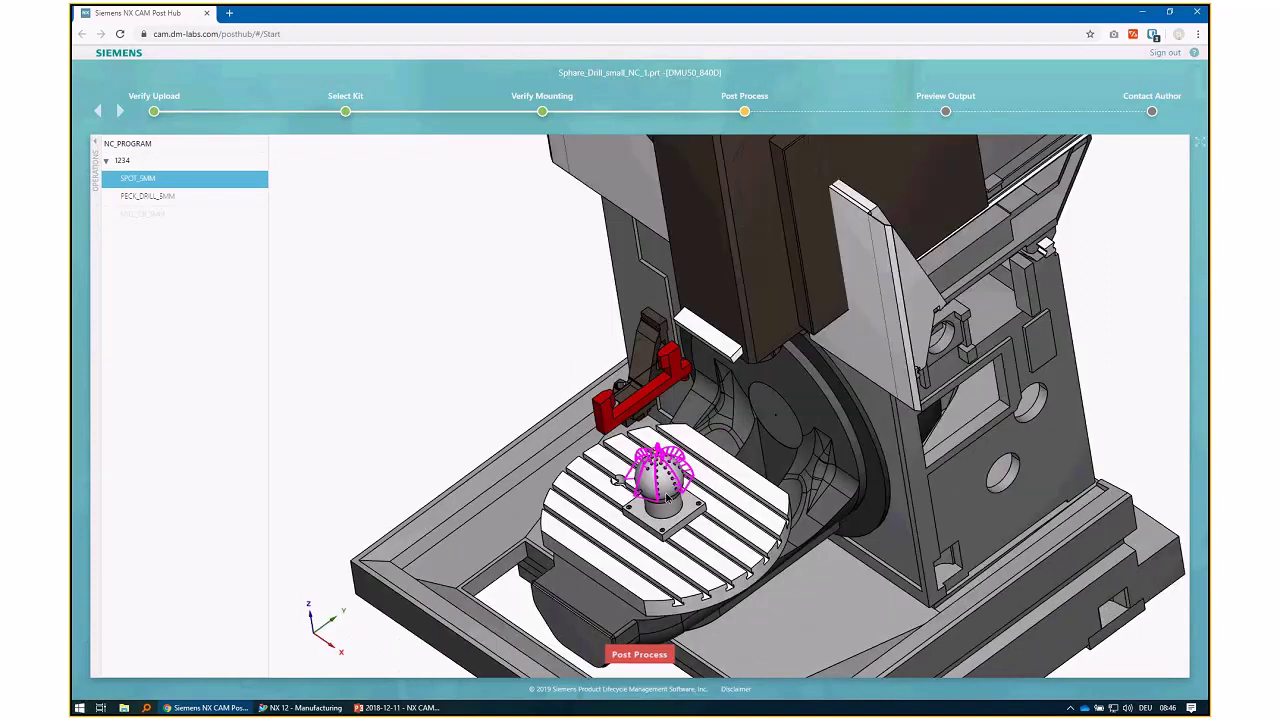
scroll(667, 497, up, 3)
scroll(680, 504, up, 1)
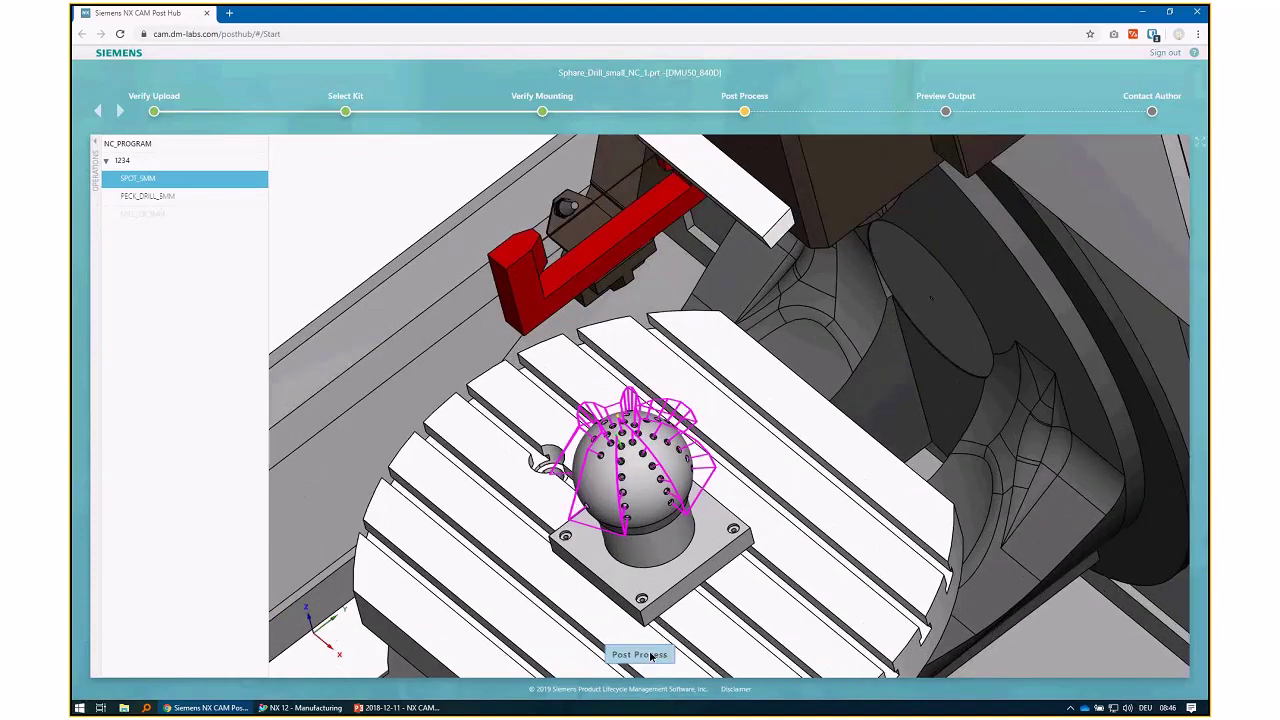
click(651, 656)
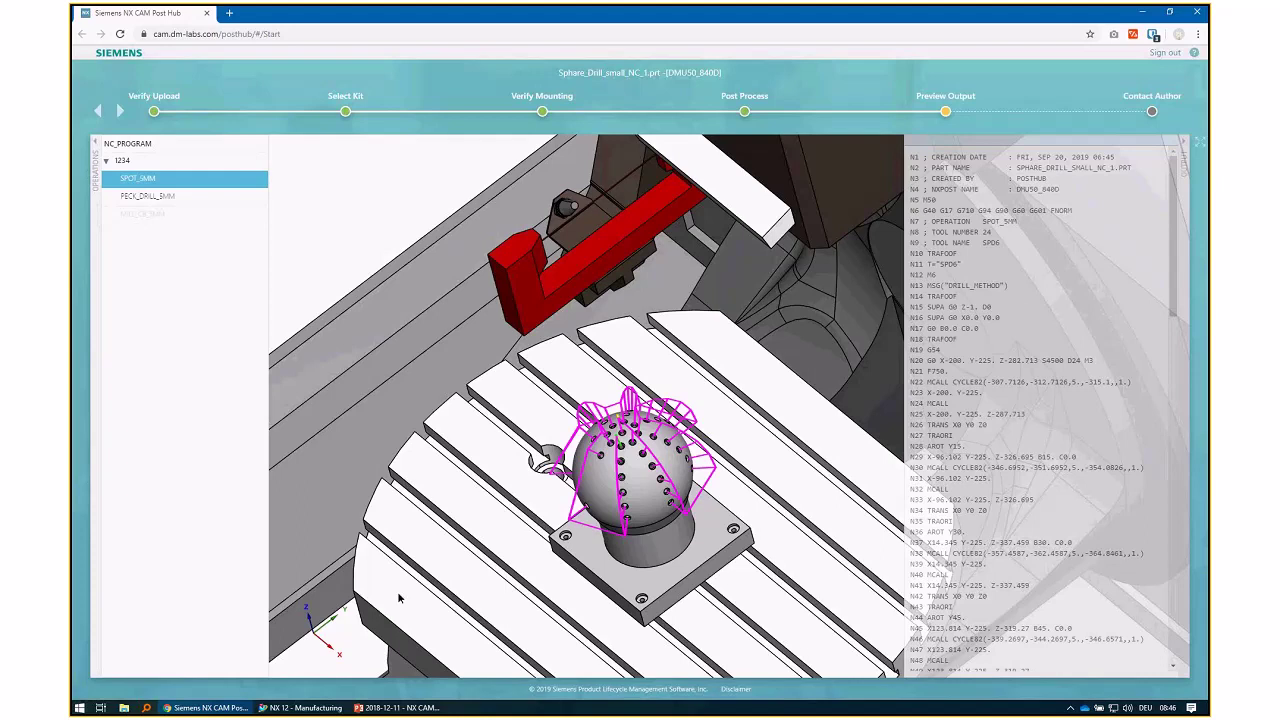
- Switch to the PowerPoint presentation, start the slide show from the Post Hub Live Demo slide and advance to the Numbers from Beta Phase slide
click(400, 707)
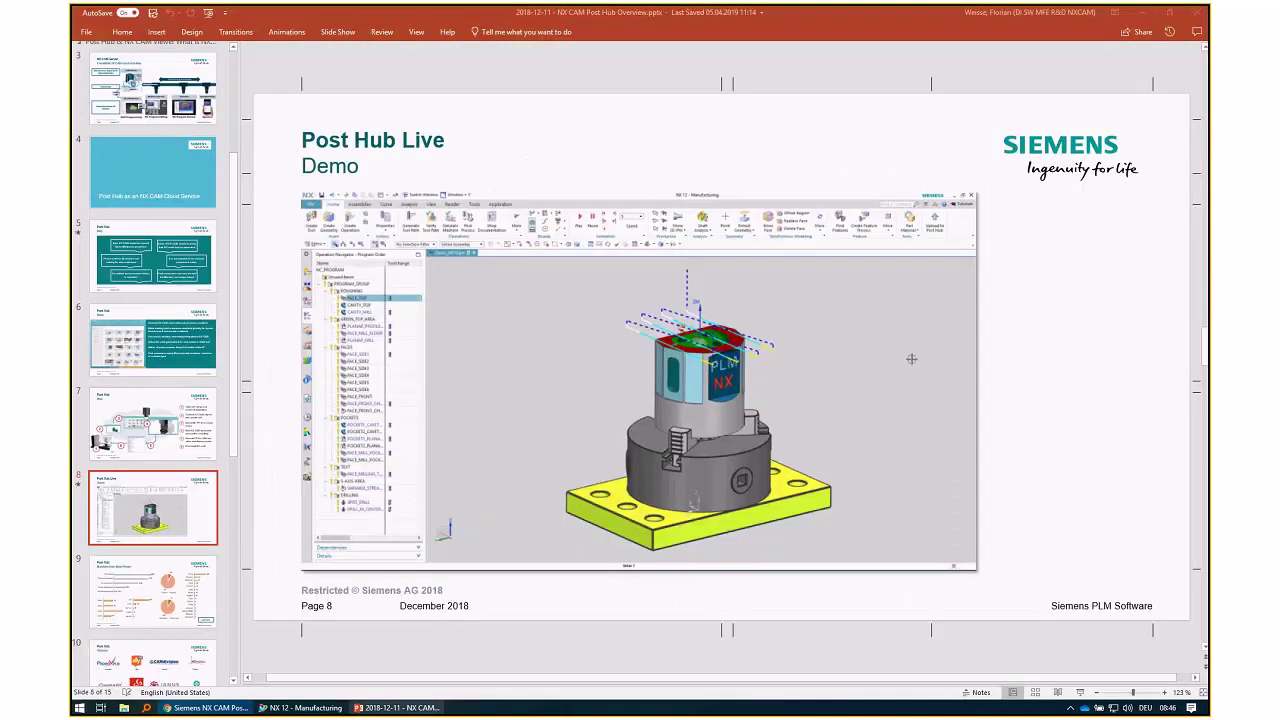
mouse_move(340, 563)
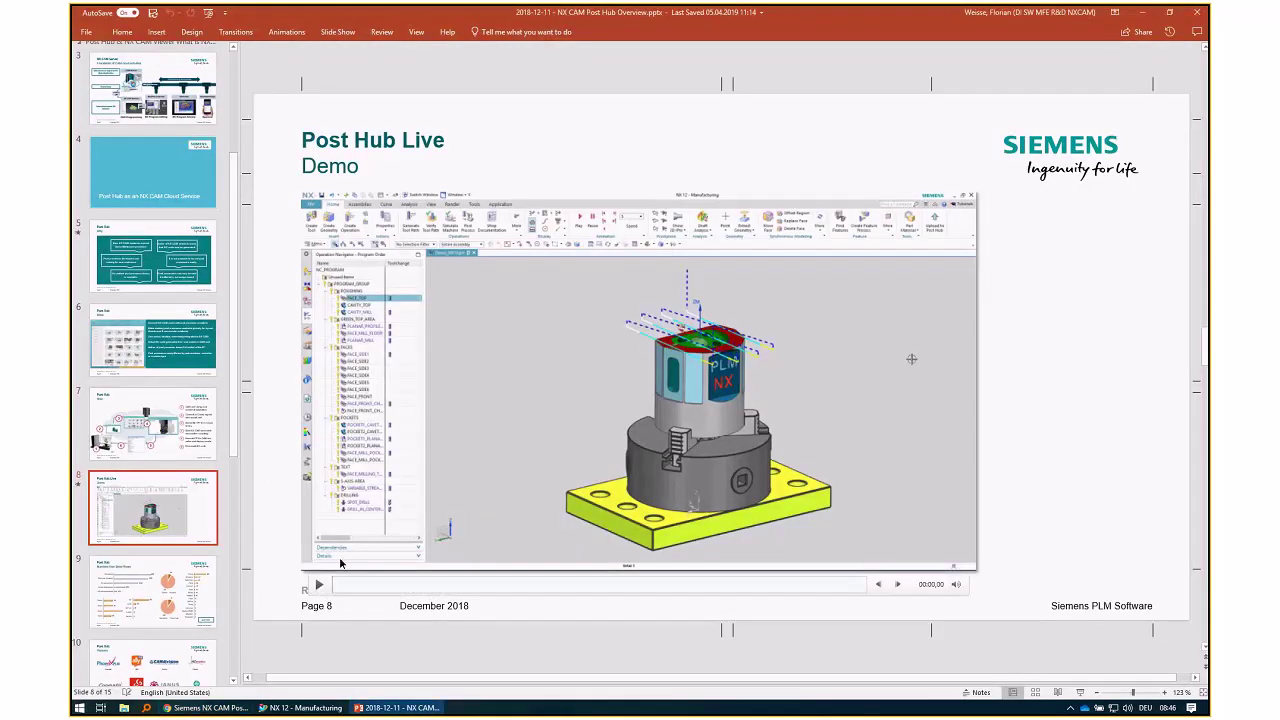
key(shift+F5)
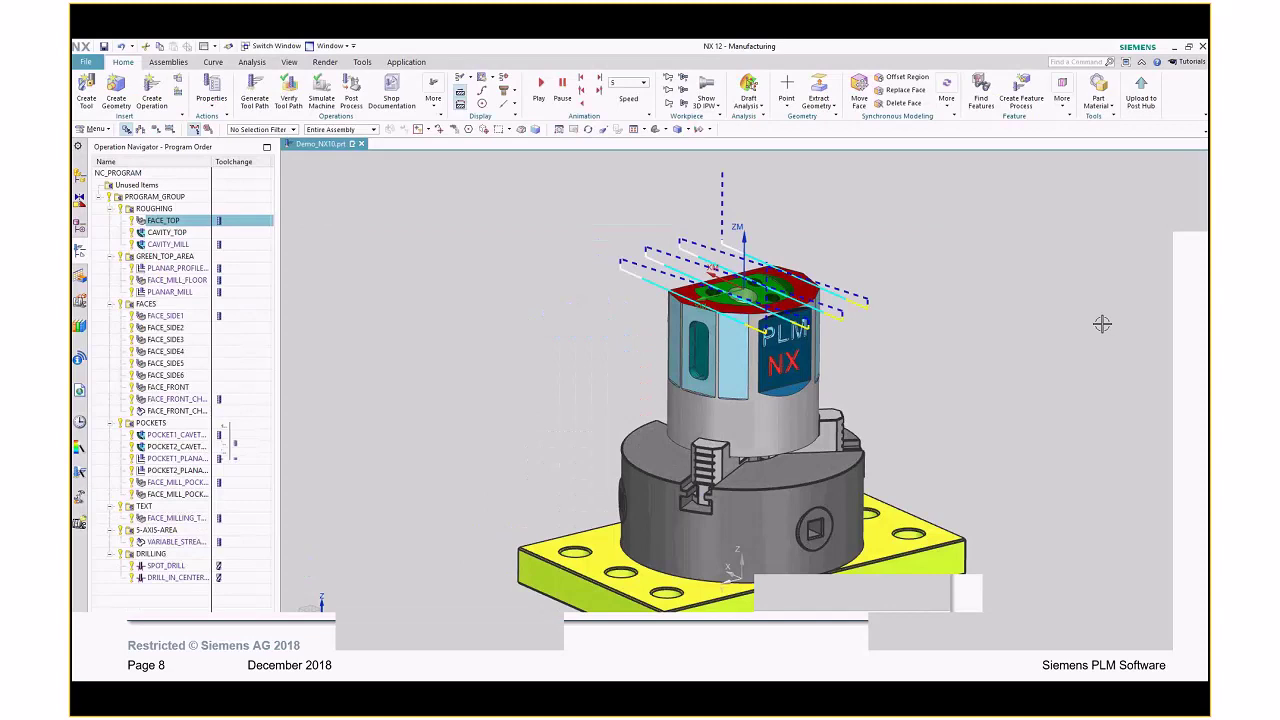
key(Right)
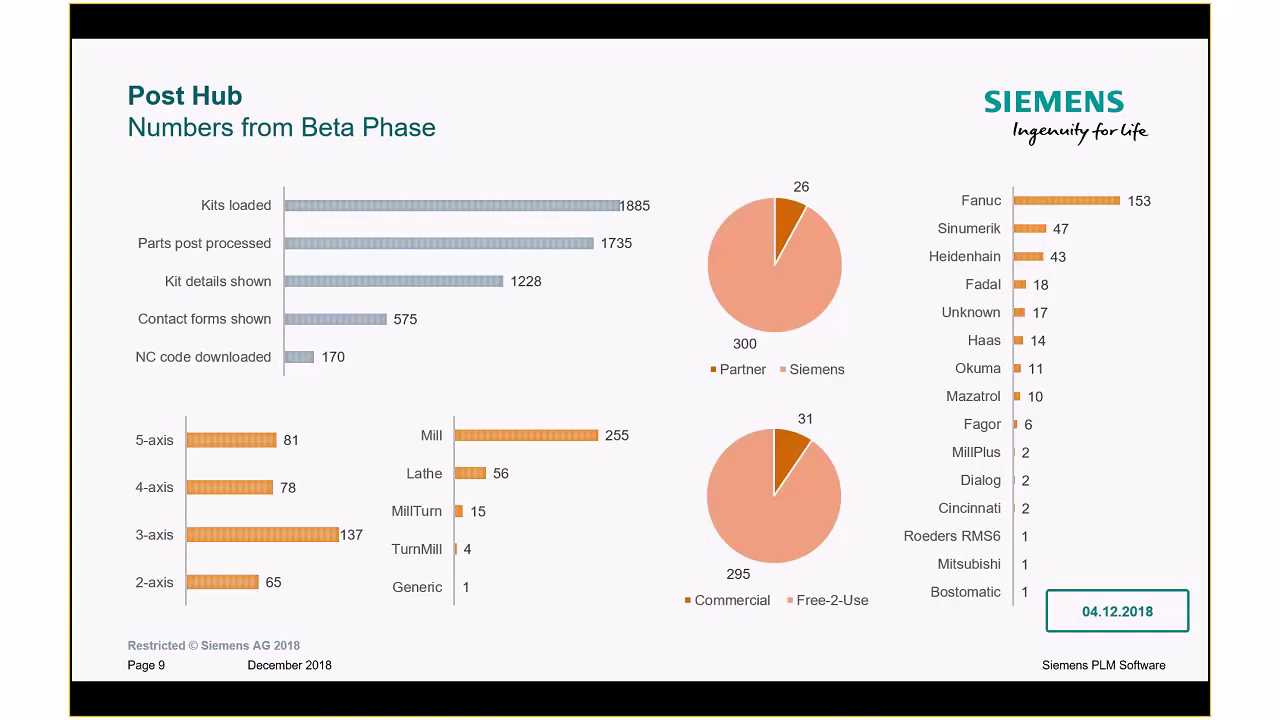